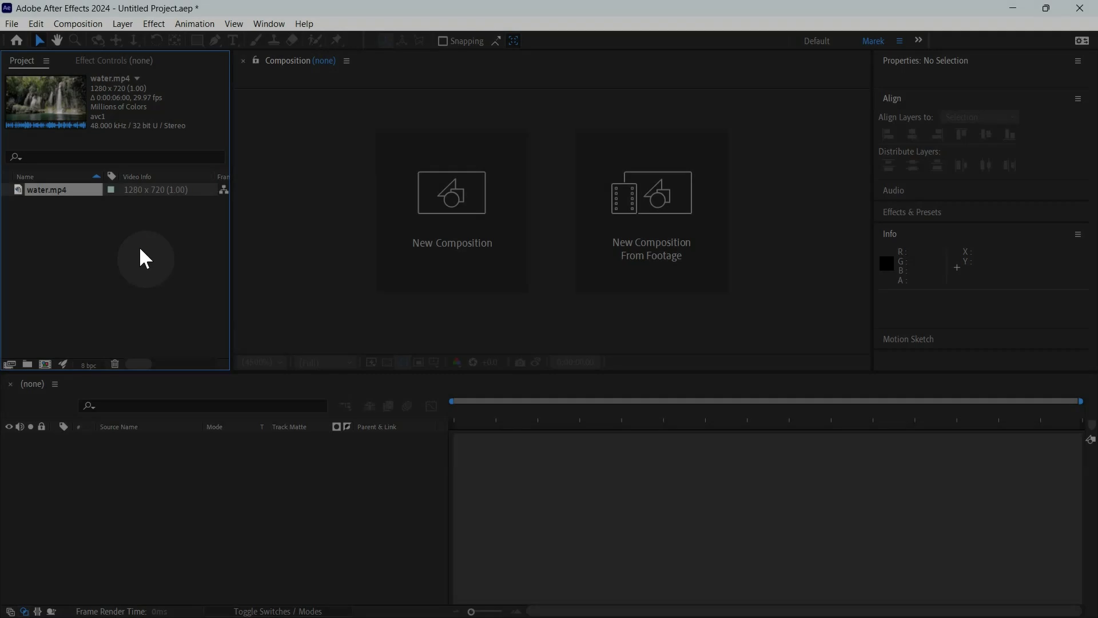
# Create a 'water' composition from water.mp4, dismiss the plug-in error, and select its layer
pyautogui.click(140, 250)
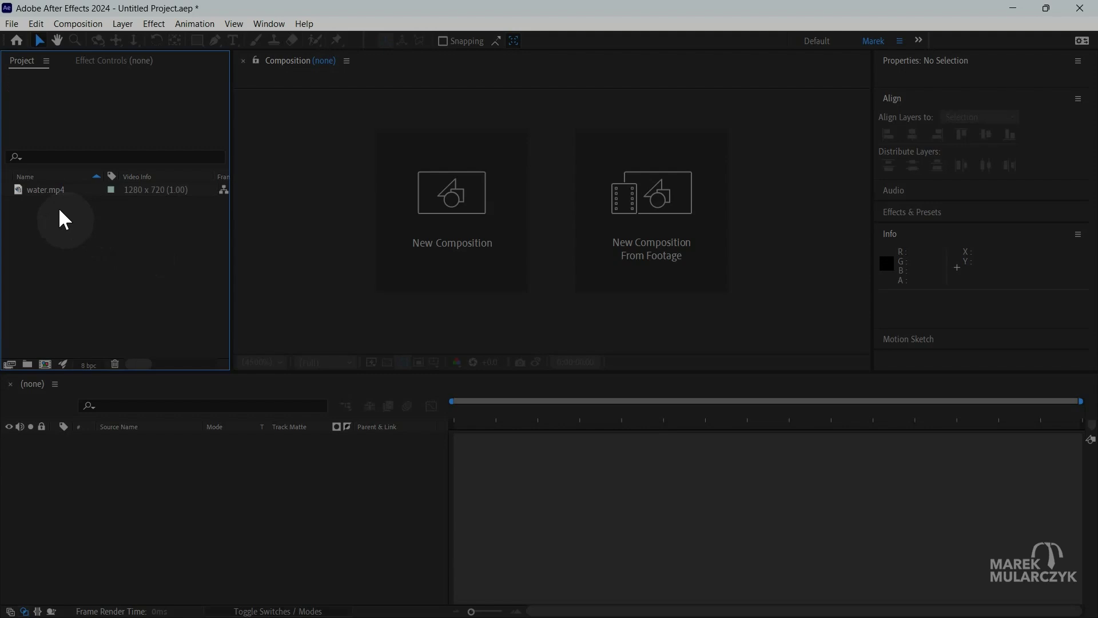
pyautogui.click(48, 186)
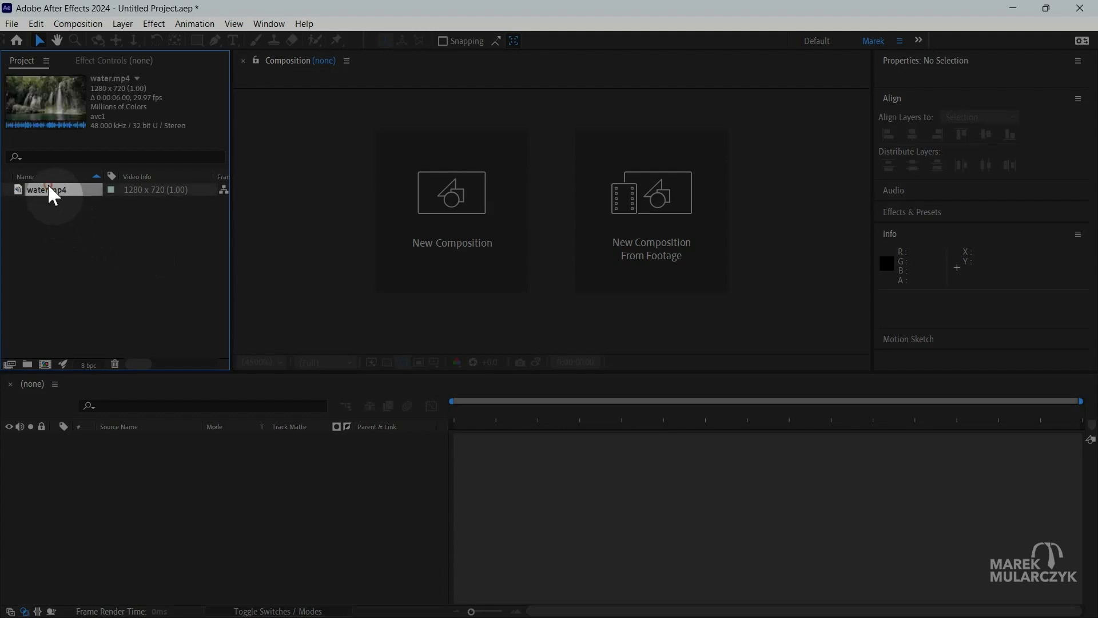
pyautogui.moveTo(43, 191); pyautogui.dragTo(46, 364)
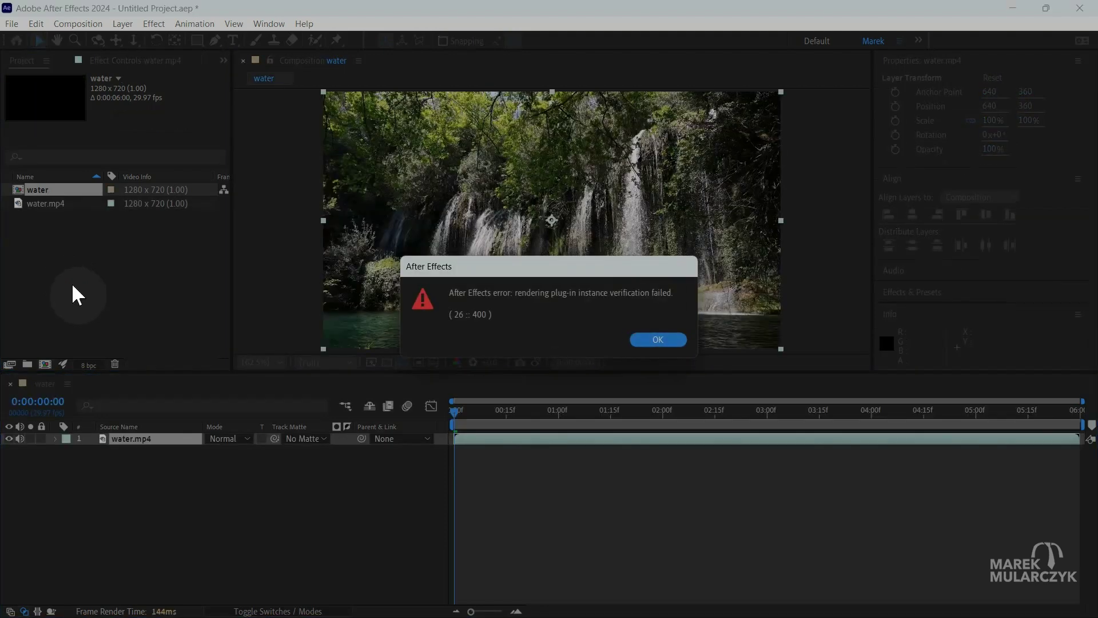
pyautogui.click(675, 340)
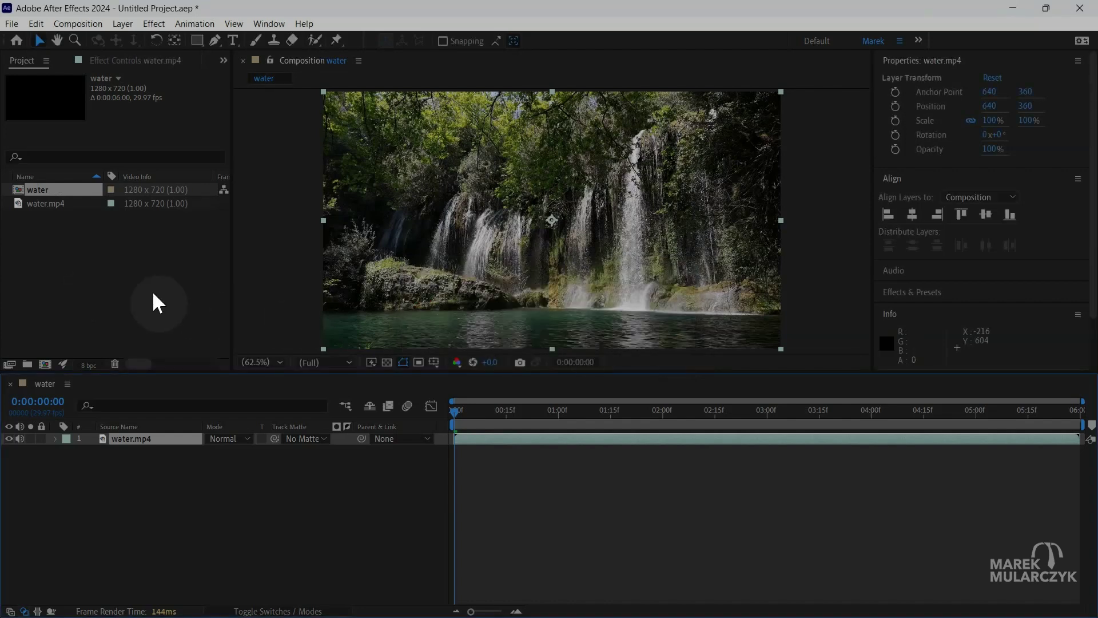
pyautogui.click(159, 454)
pyautogui.click(158, 439)
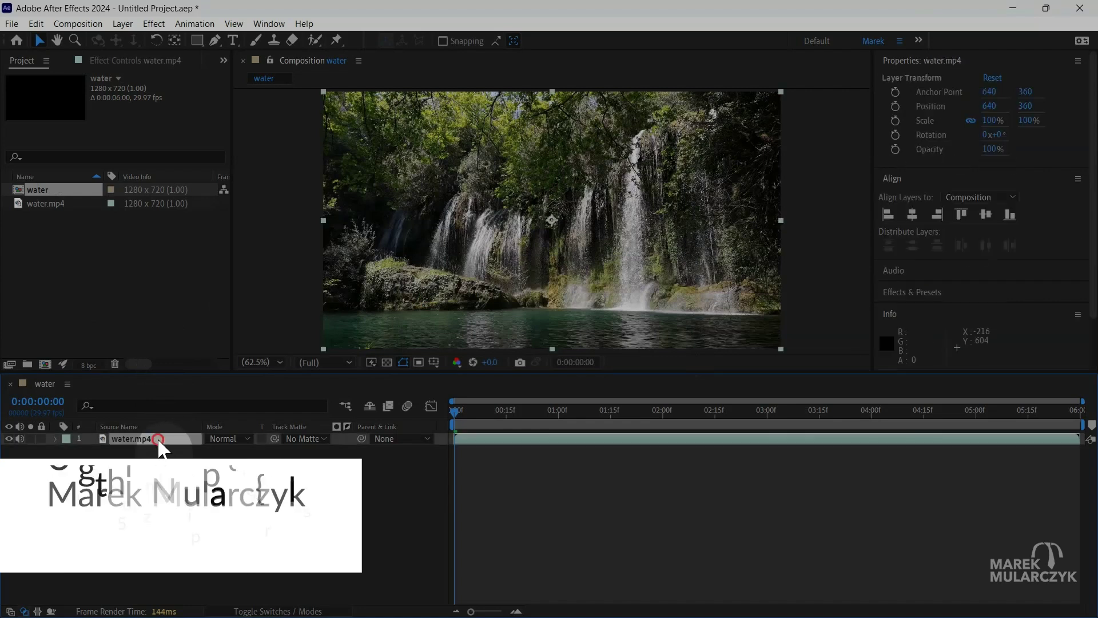
# Apply CC Rainfall (Effect > Simulation) to water.mp4 and preview the rain in a maximized viewer
pyautogui.click(154, 24)
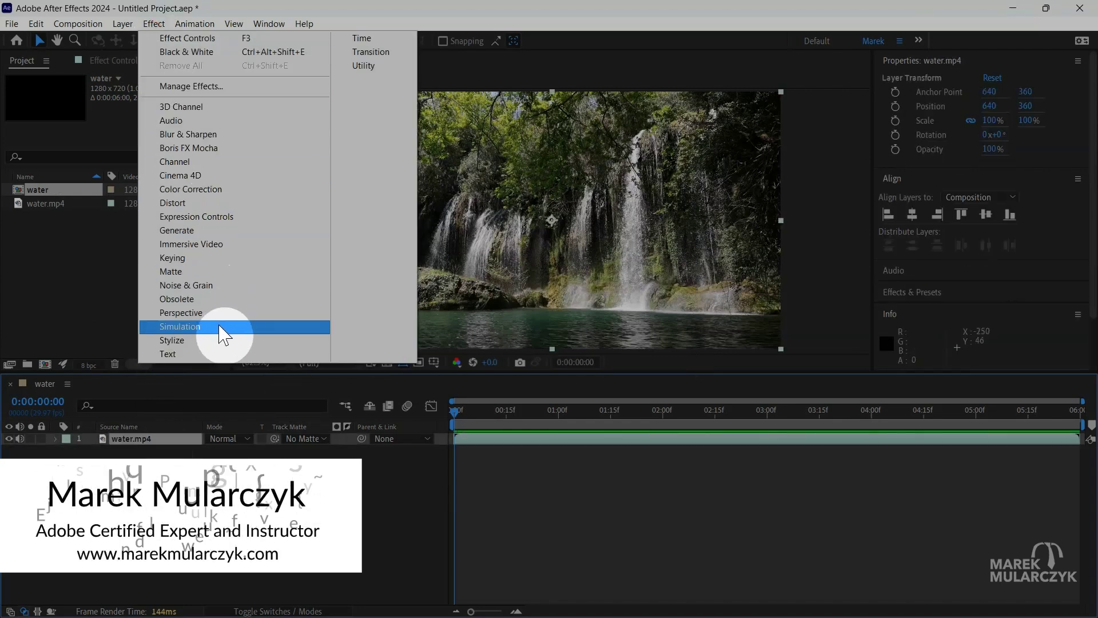
pyautogui.moveTo(224, 328)
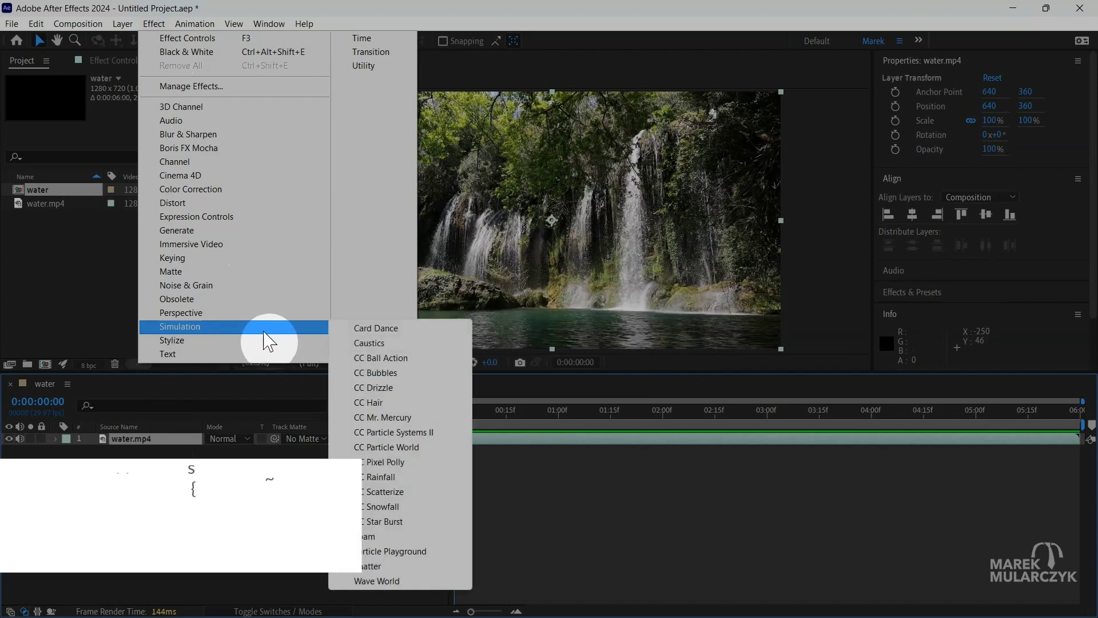
pyautogui.click(378, 477)
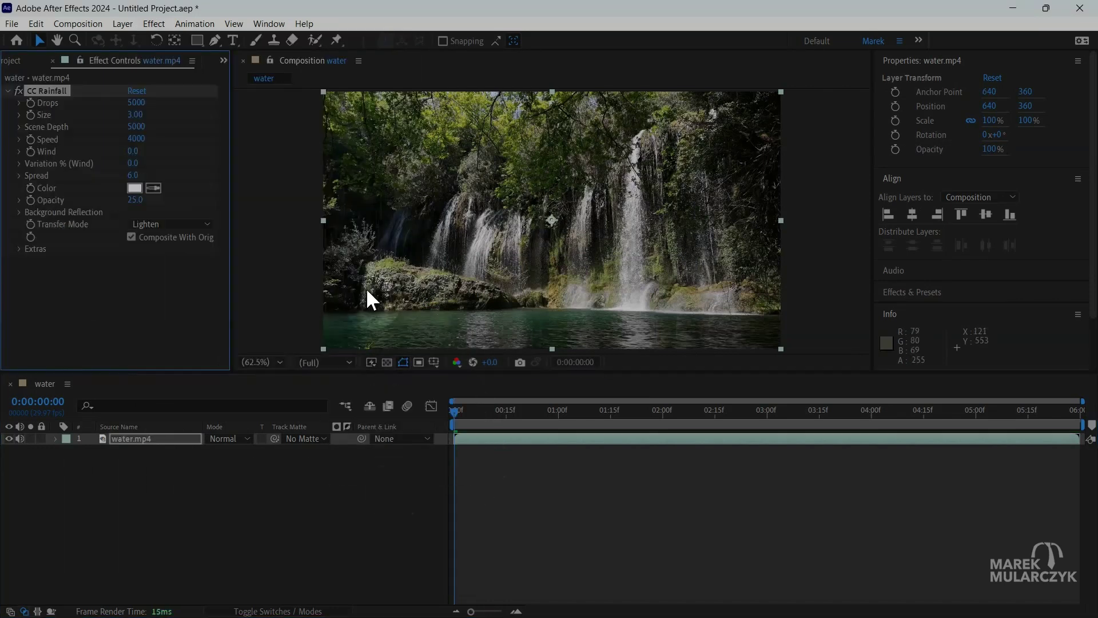
pyautogui.click(296, 63)
pyautogui.press('`')
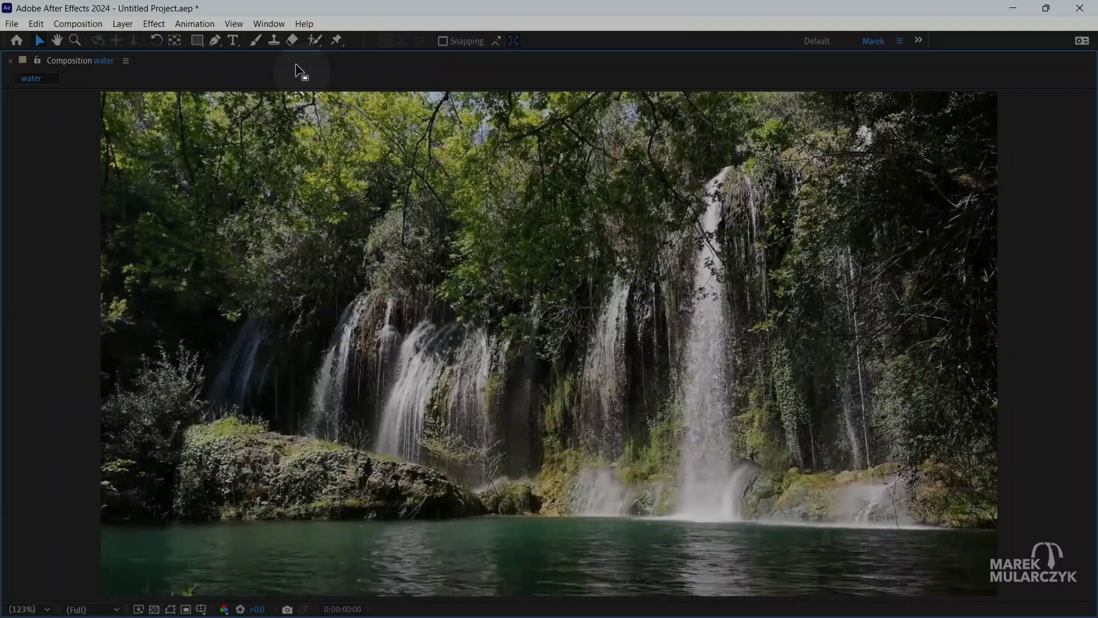
pyautogui.press('space')
pyautogui.press('`')
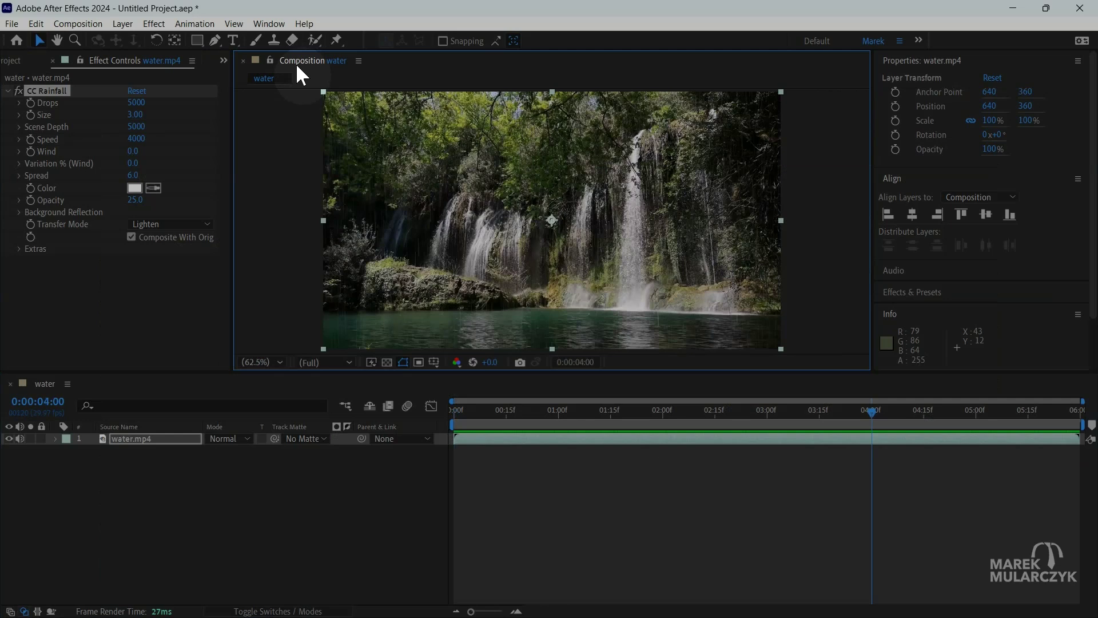
# At 0:00:00:00, keyframe CC Rainfall Drops at 0
pyautogui.moveTo(868, 408); pyautogui.dragTo(434, 410)
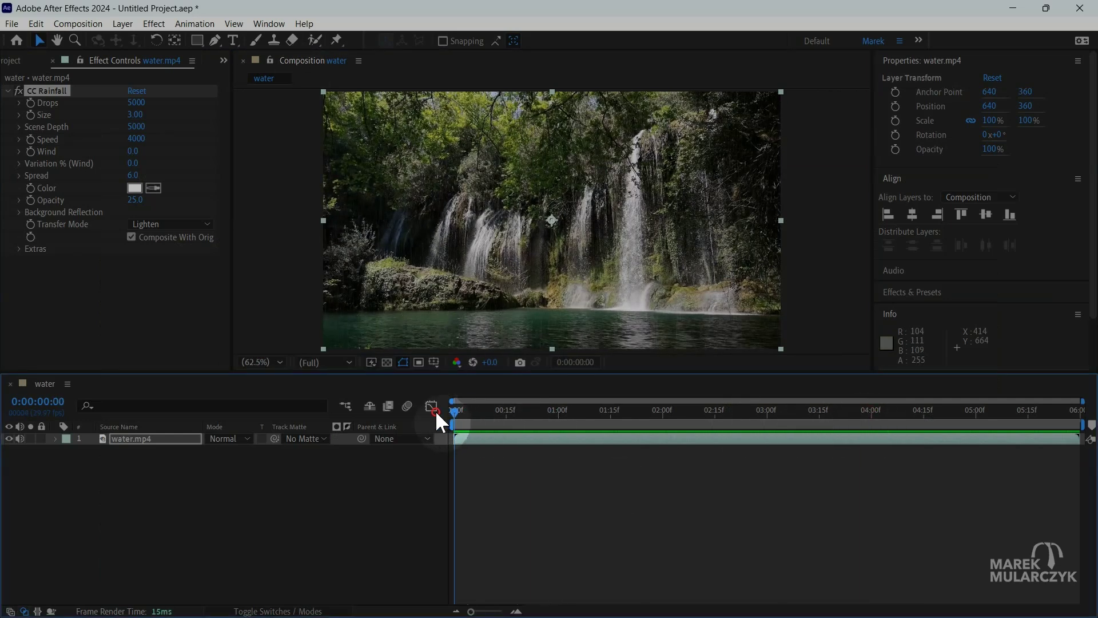
pyautogui.click(30, 103)
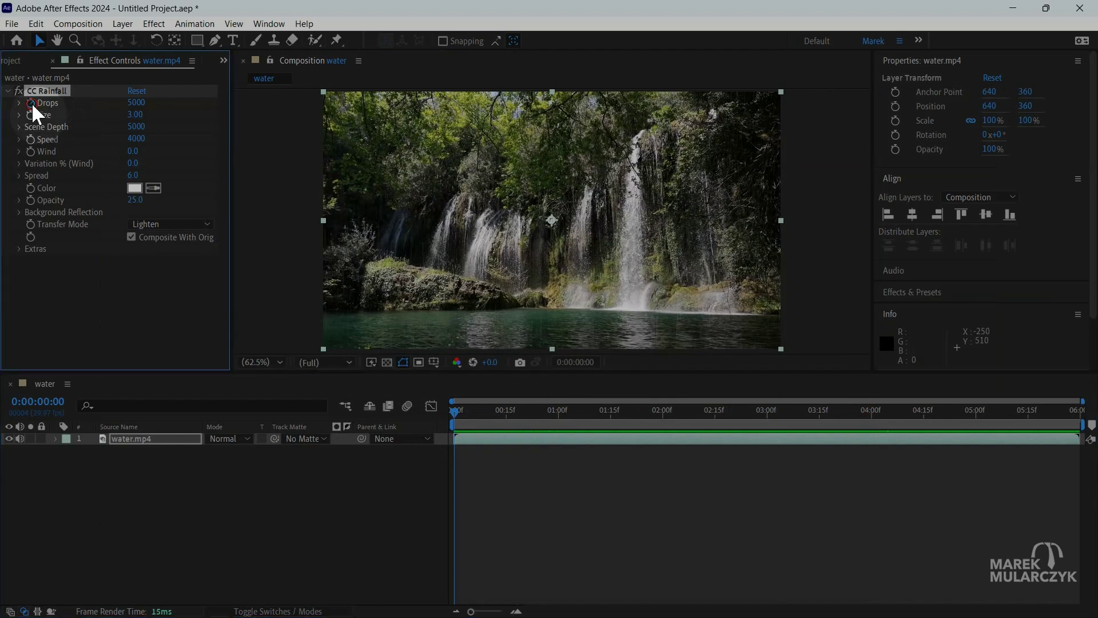
pyautogui.click(136, 103)
pyautogui.write('0')
pyautogui.press('Return')
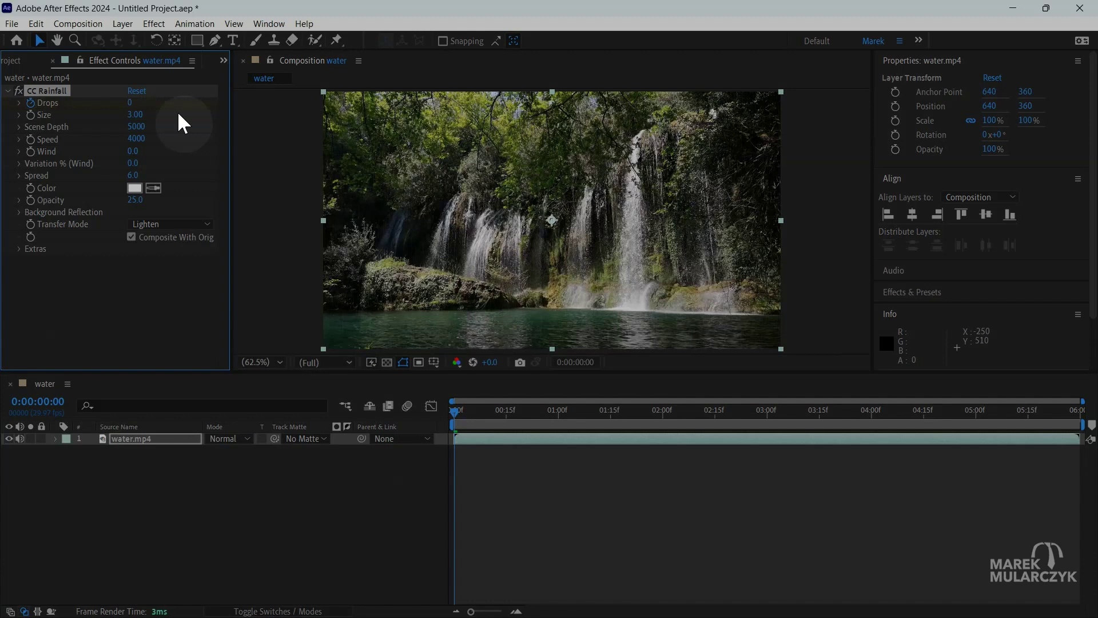
# At 0:00:03:00, set a Drops keyframe of 10000
pyautogui.moveTo(457, 413); pyautogui.dragTo(770, 424)
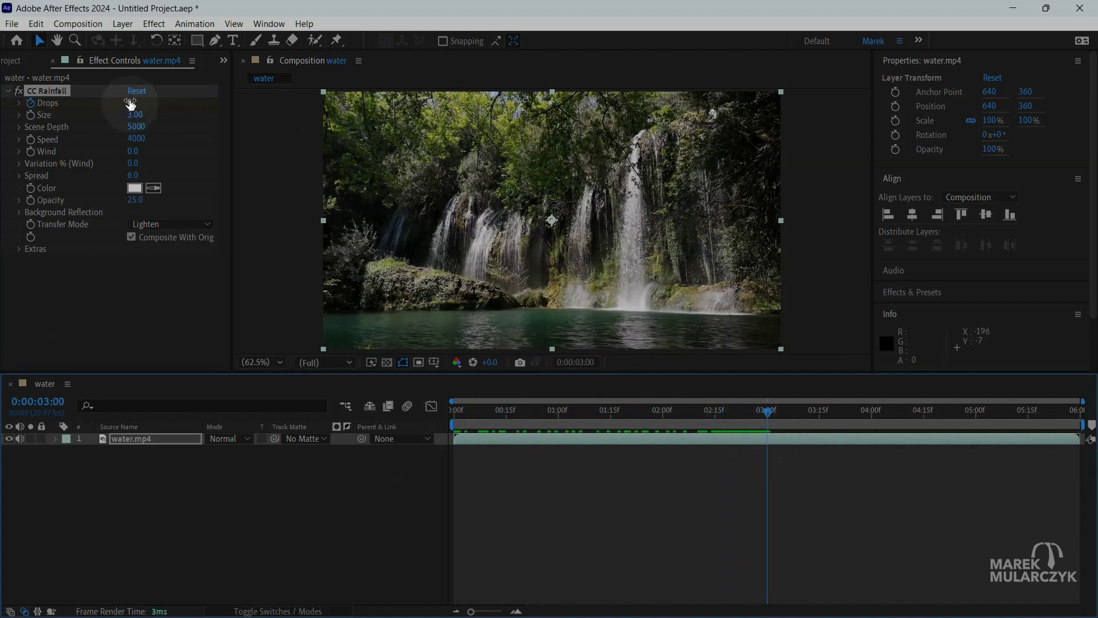
pyautogui.moveTo(131, 104); pyautogui.dragTo(167, 101)
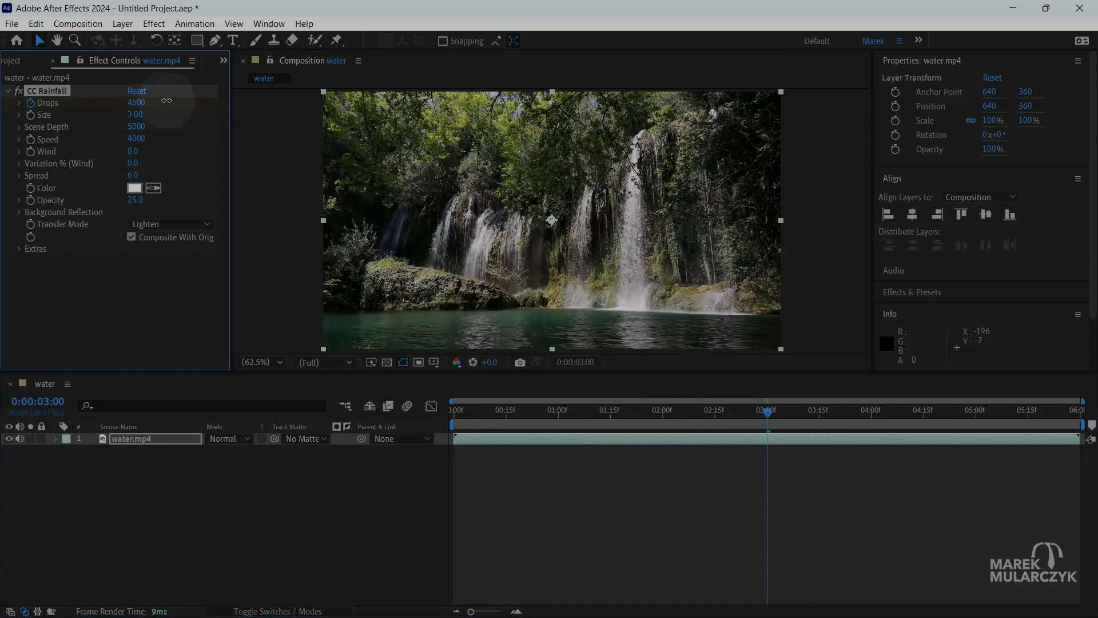
pyautogui.click(136, 103)
pyautogui.write('10000')
pyautogui.press('Return')
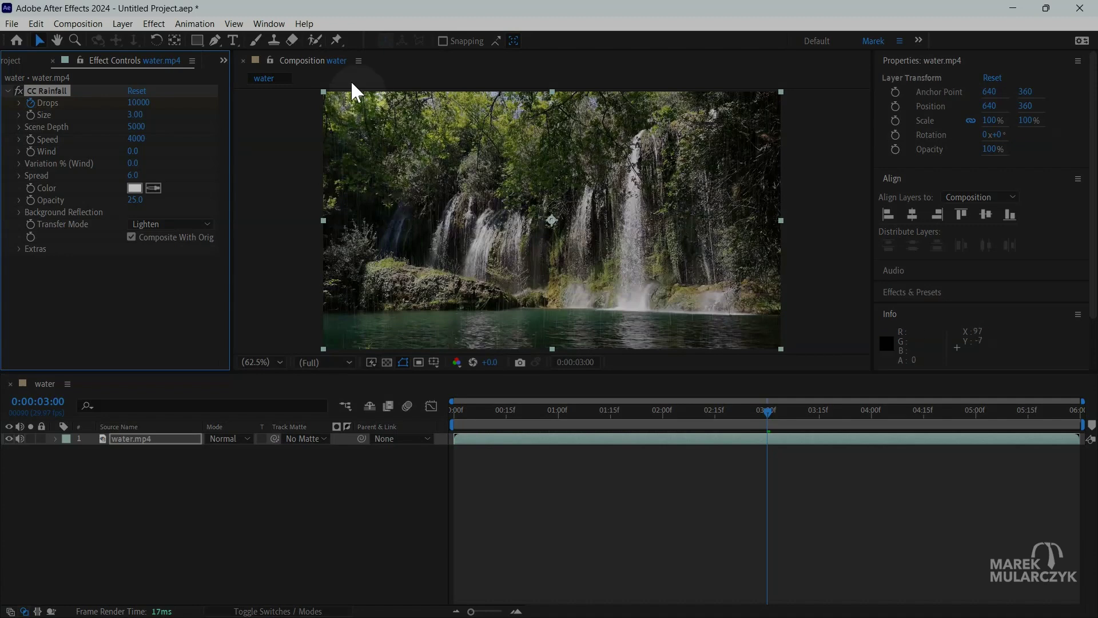
pyautogui.doubleClick(321, 70)
pyautogui.press('space')
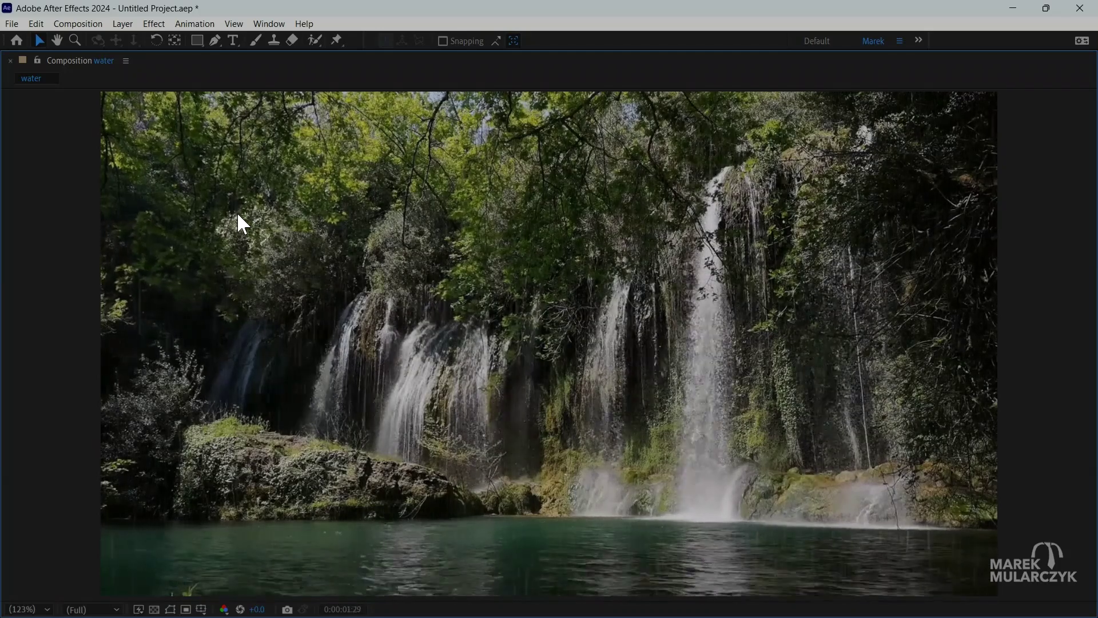
pyautogui.press('space')
pyautogui.press('`')
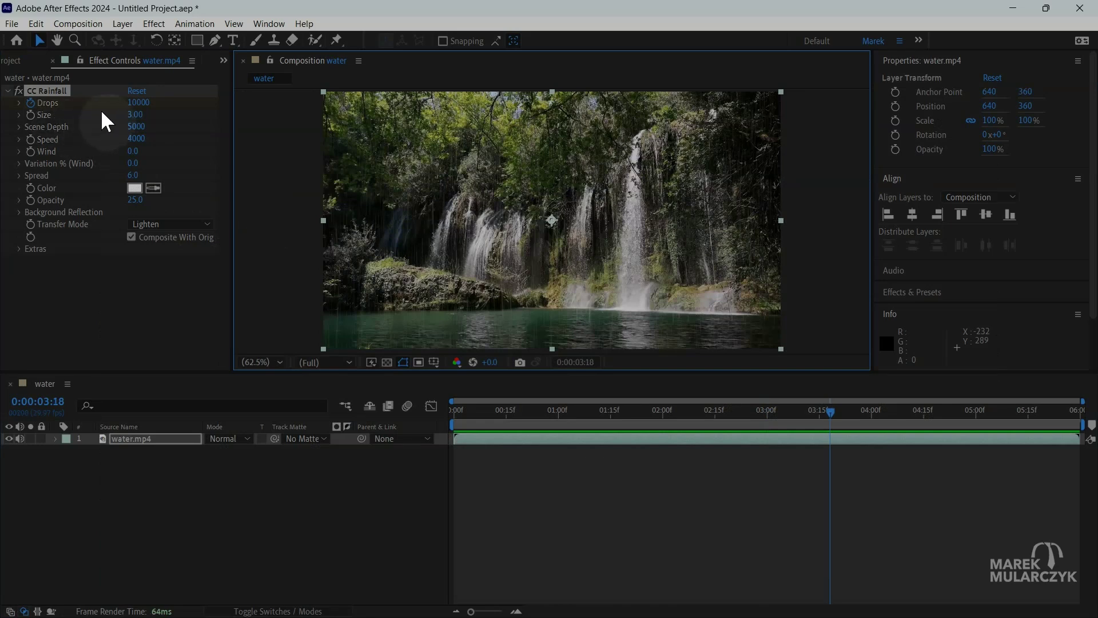
# Set CC Rainfall drop Size to 6.00 and play the preview in the maximized viewer
pyautogui.click(135, 114)
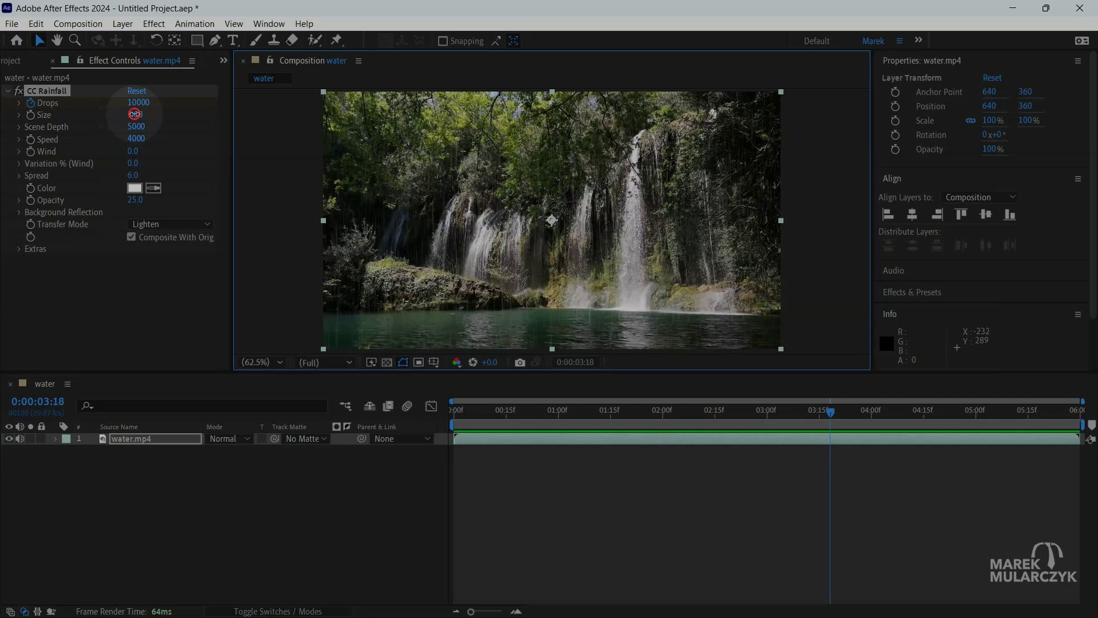
pyautogui.write('6')
pyautogui.click(163, 119)
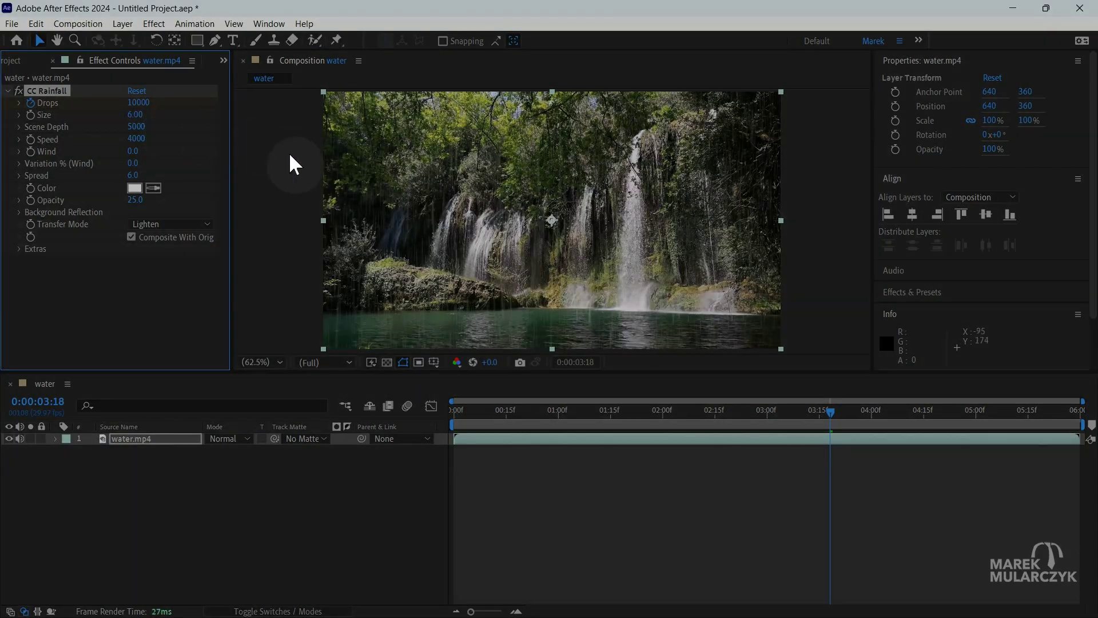
pyautogui.press('`')
pyautogui.press('space')
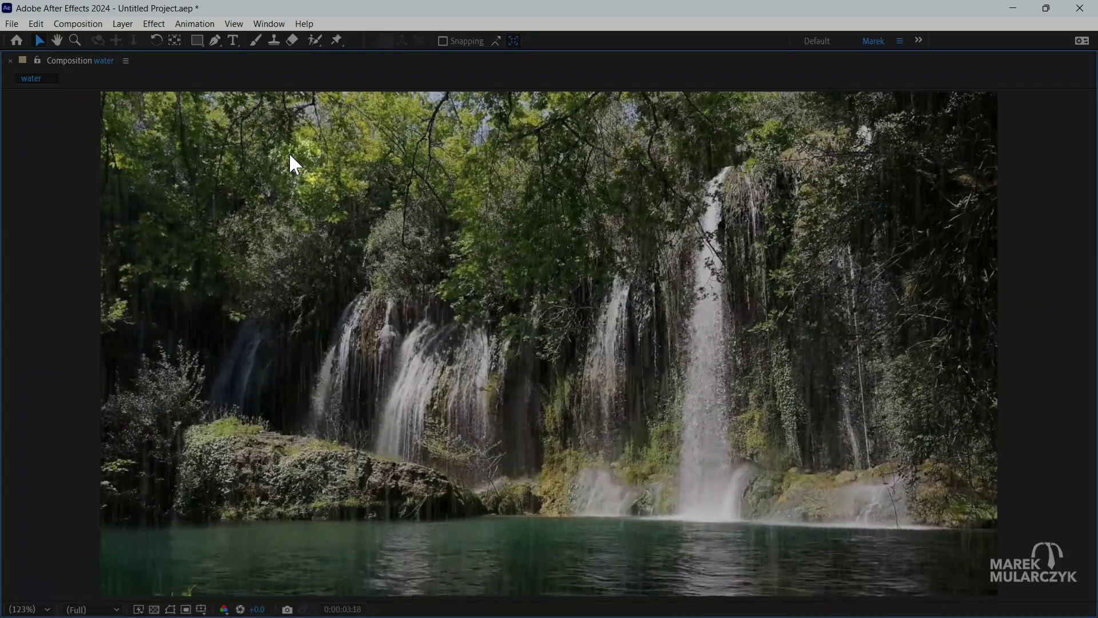
# Stop the preview, restore the layout, and set drop Size back to 3.00
pyautogui.click(290, 156)
pyautogui.press('`')
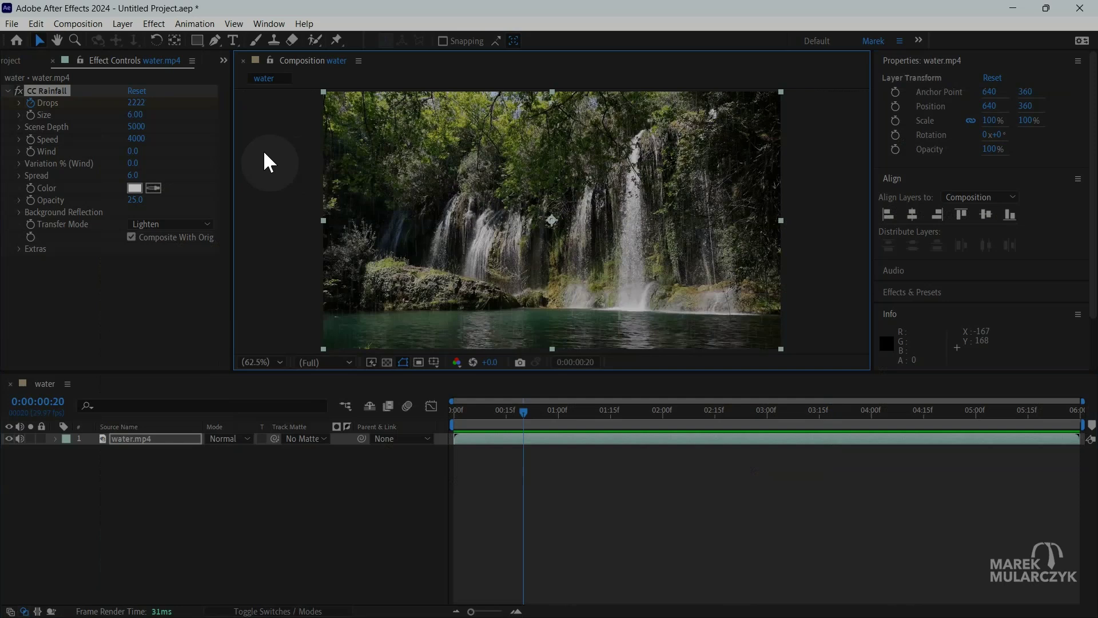
pyautogui.click(136, 114)
pyautogui.write('3.0')
pyautogui.press('Return')
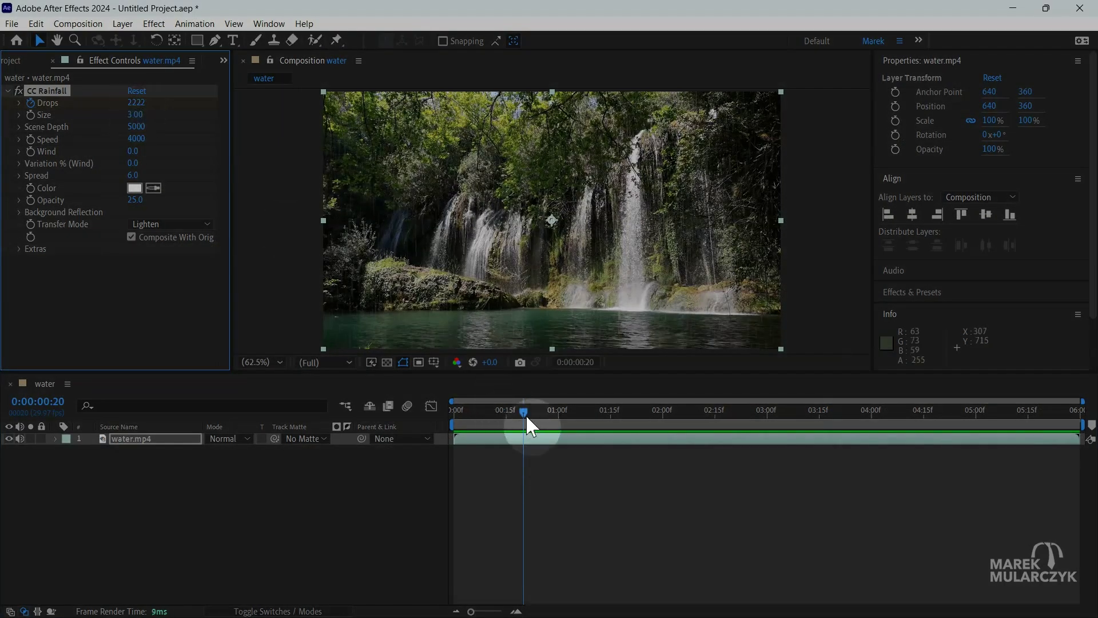
# Near 0:00:02:15, check the Drops ramp and add a Size keyframe at 3.00
pyautogui.moveTo(519, 412); pyautogui.dragTo(646, 415)
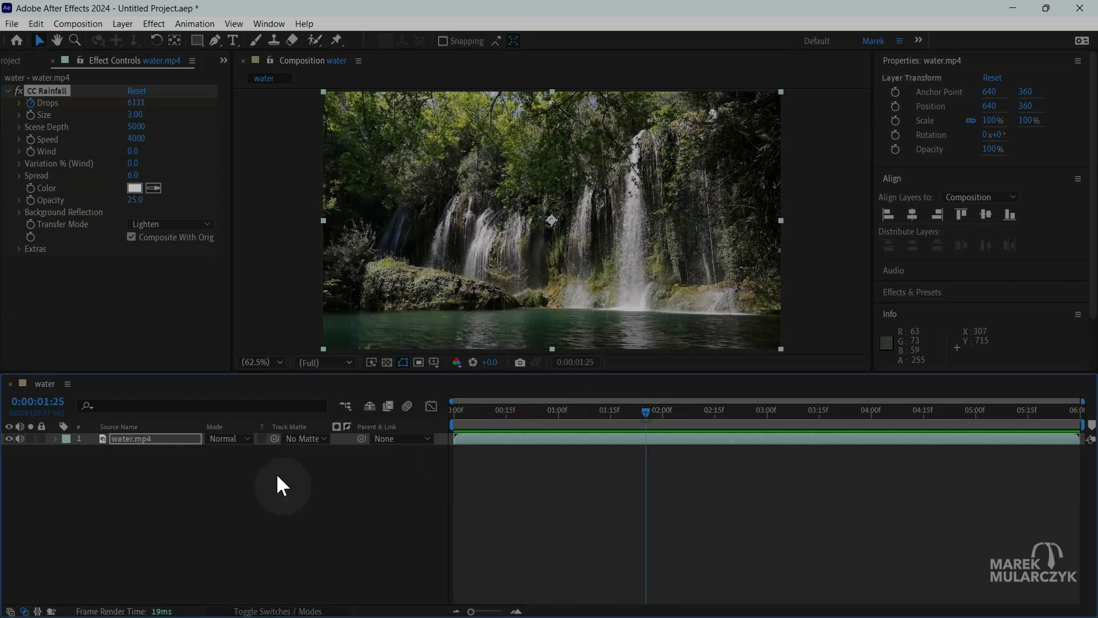
pyautogui.click(147, 435)
pyautogui.press('u')
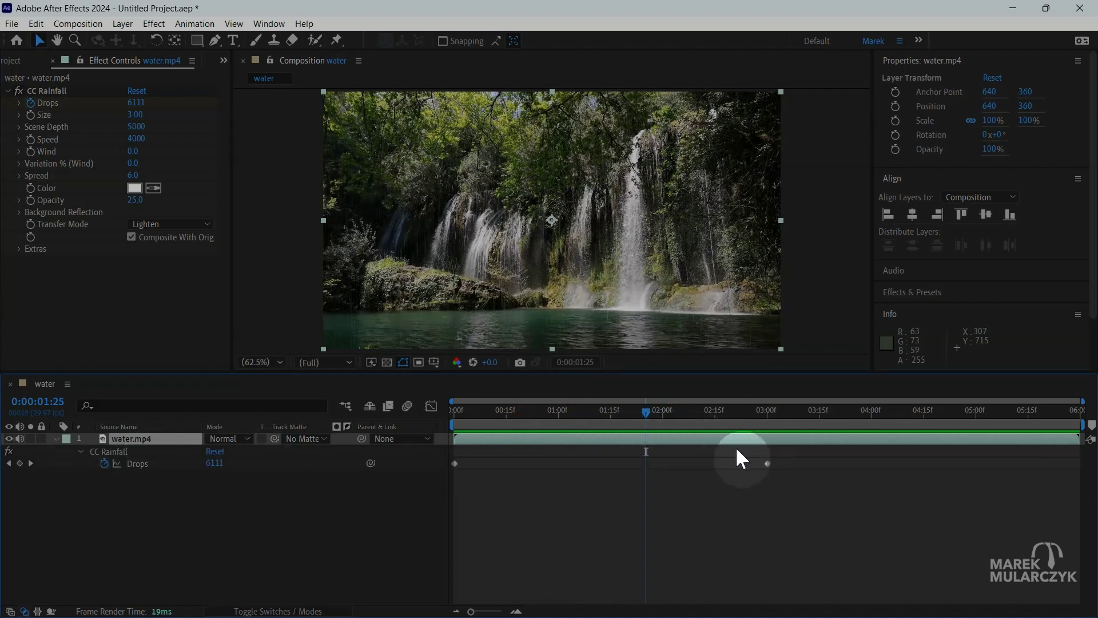
pyautogui.moveTo(645, 412); pyautogui.dragTo(715, 413)
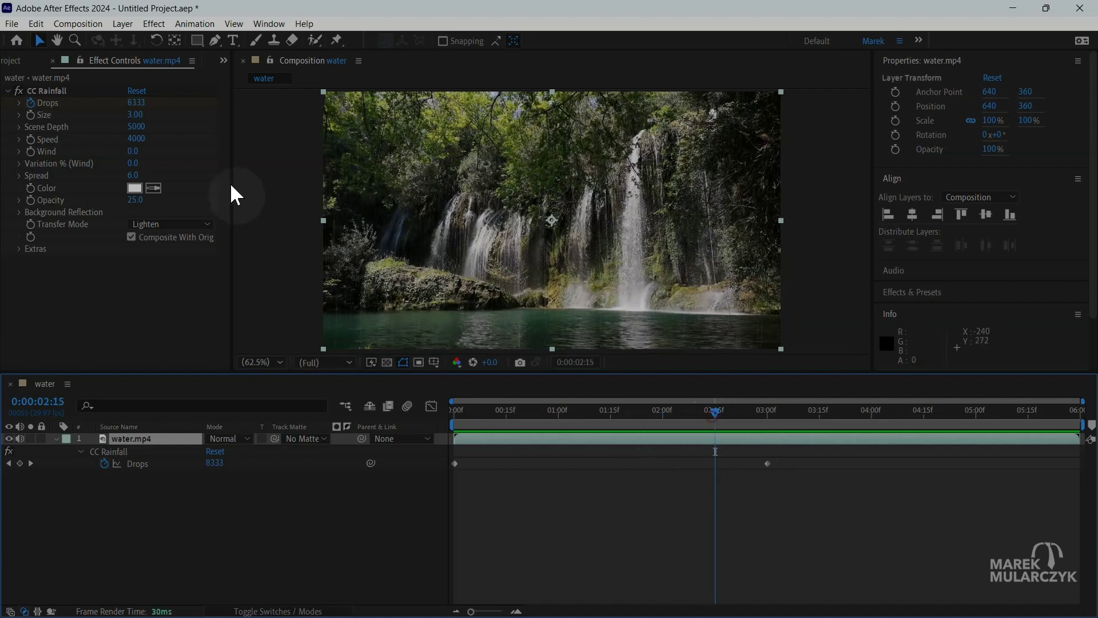
pyautogui.click(29, 111)
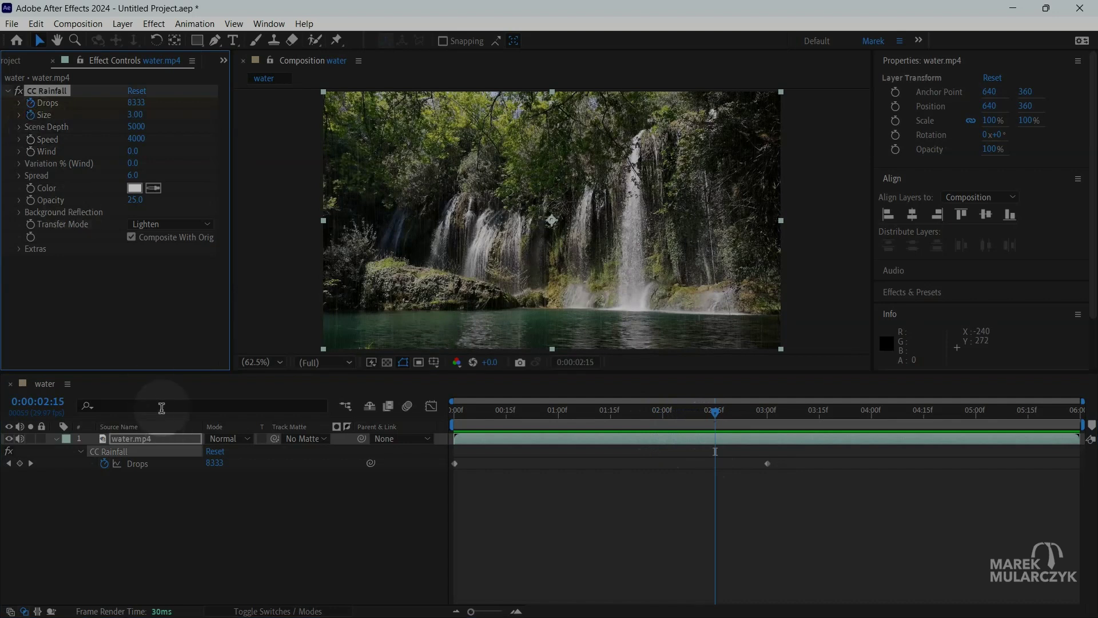
pyautogui.click(157, 438)
pyautogui.press('u')
pyautogui.press('u')
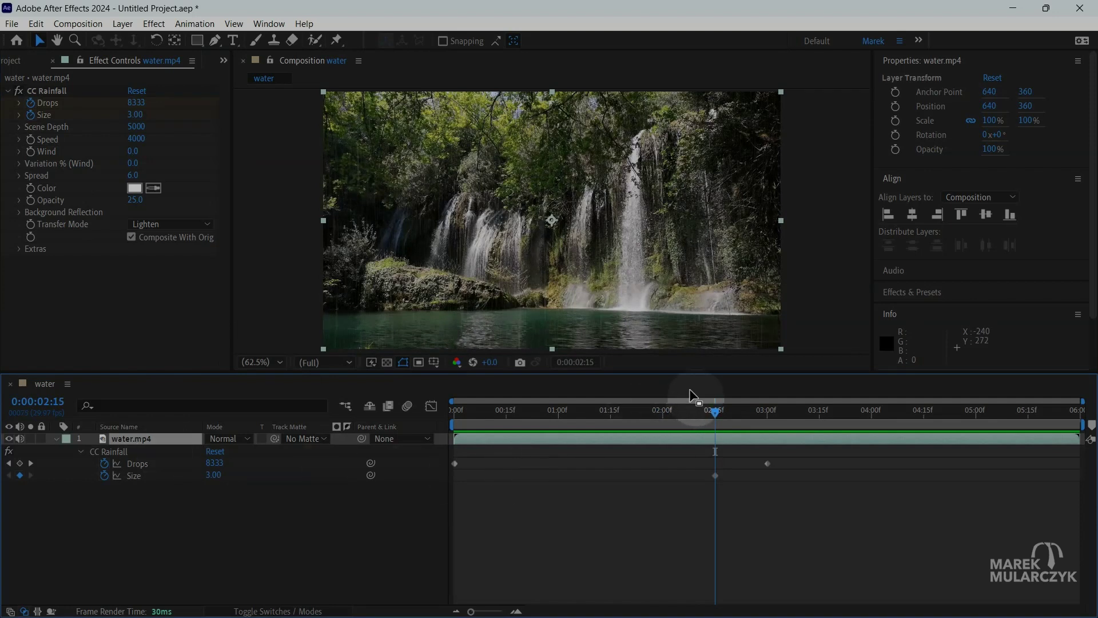
# At 0:00:04:15, set drop Size to 5.00 as a second keyframe
pyautogui.moveTo(716, 407); pyautogui.dragTo(924, 433)
pyautogui.click(216, 475)
pyautogui.write('5')
pyautogui.click(264, 517)
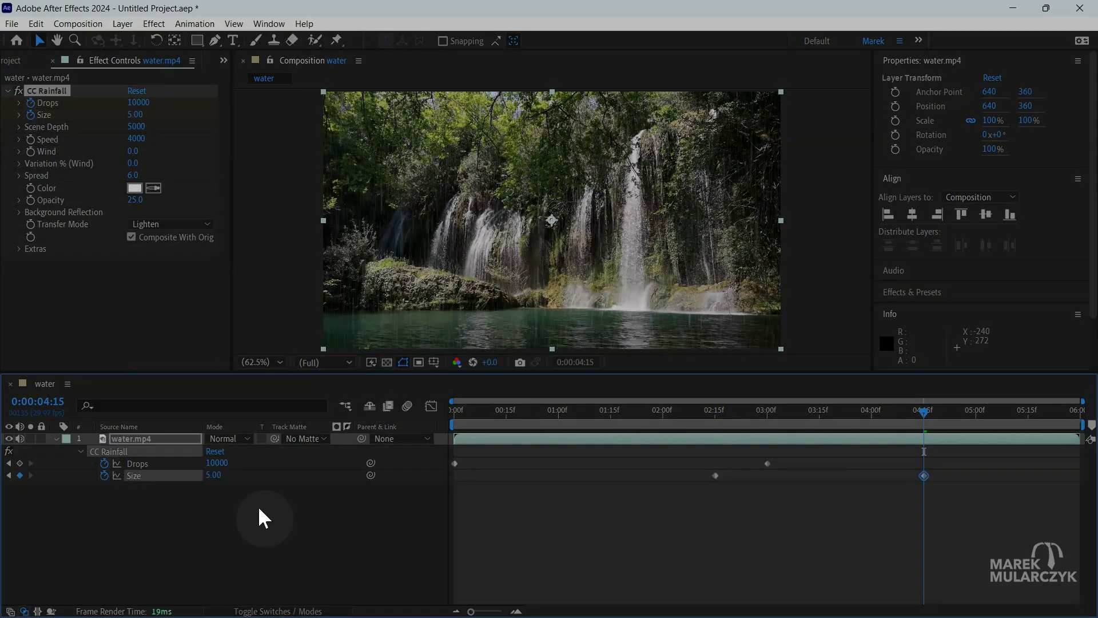
pyautogui.press('`')
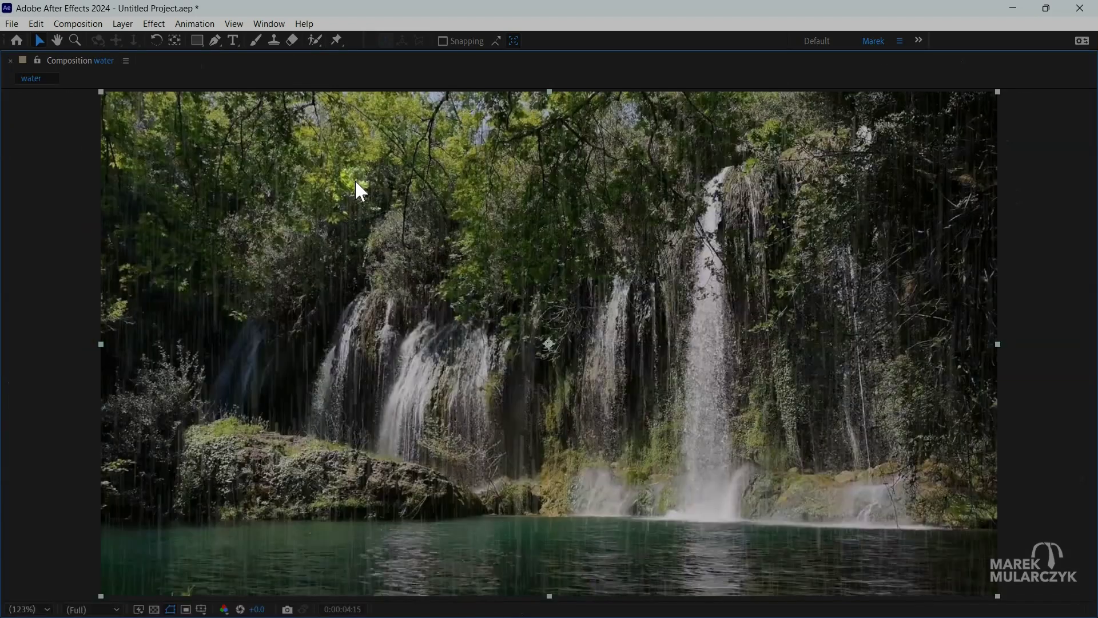
pyautogui.press('Delete')
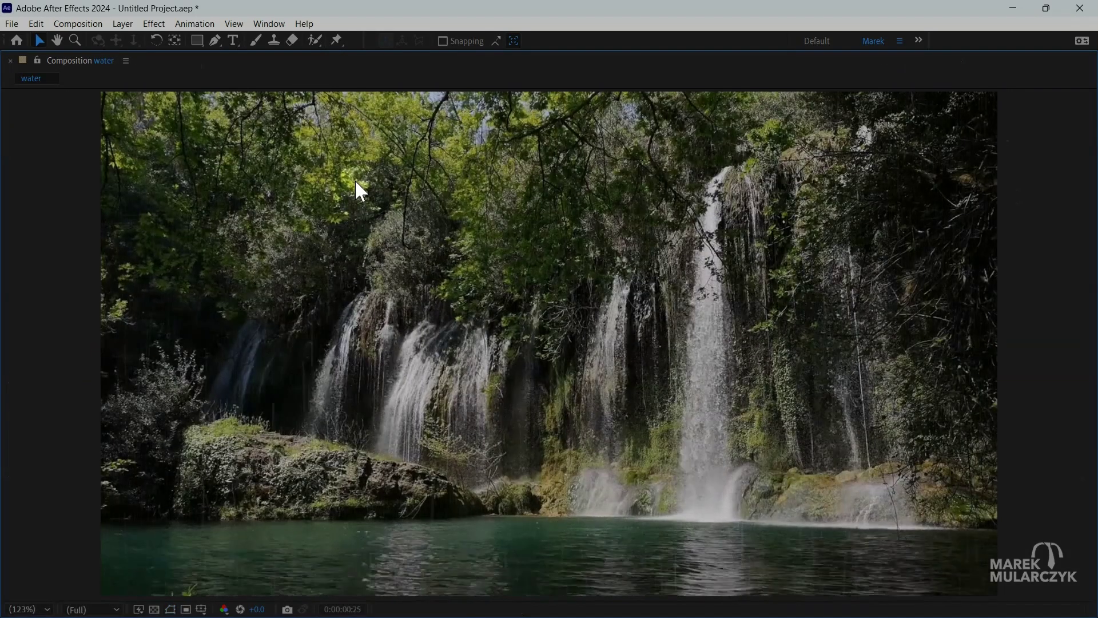
pyautogui.hotkey('ctrl', 'z')
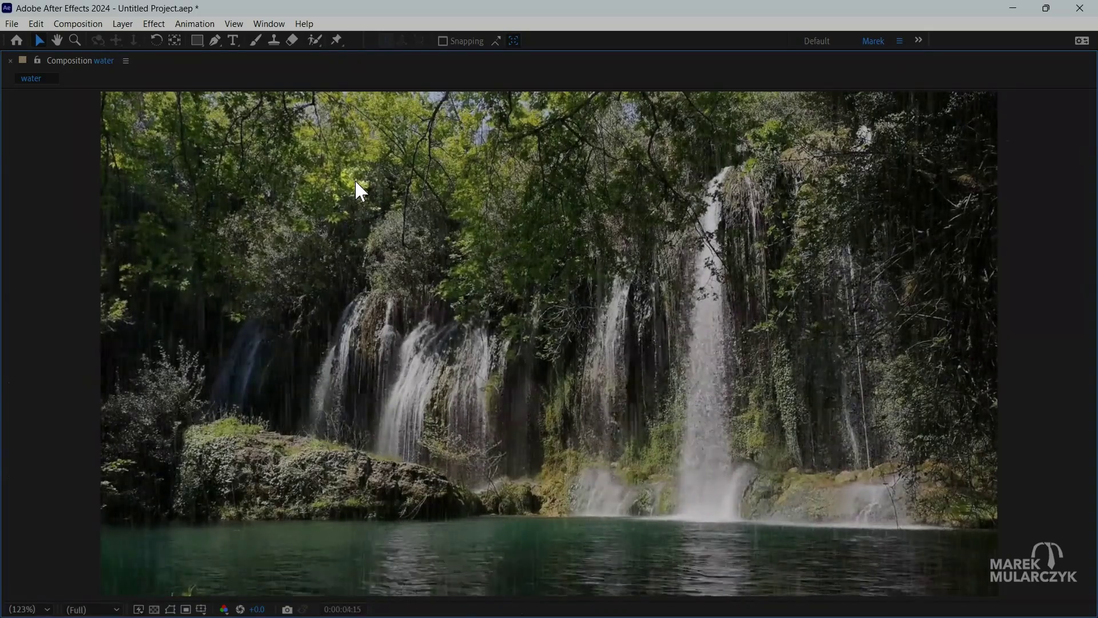
pyautogui.press('space')
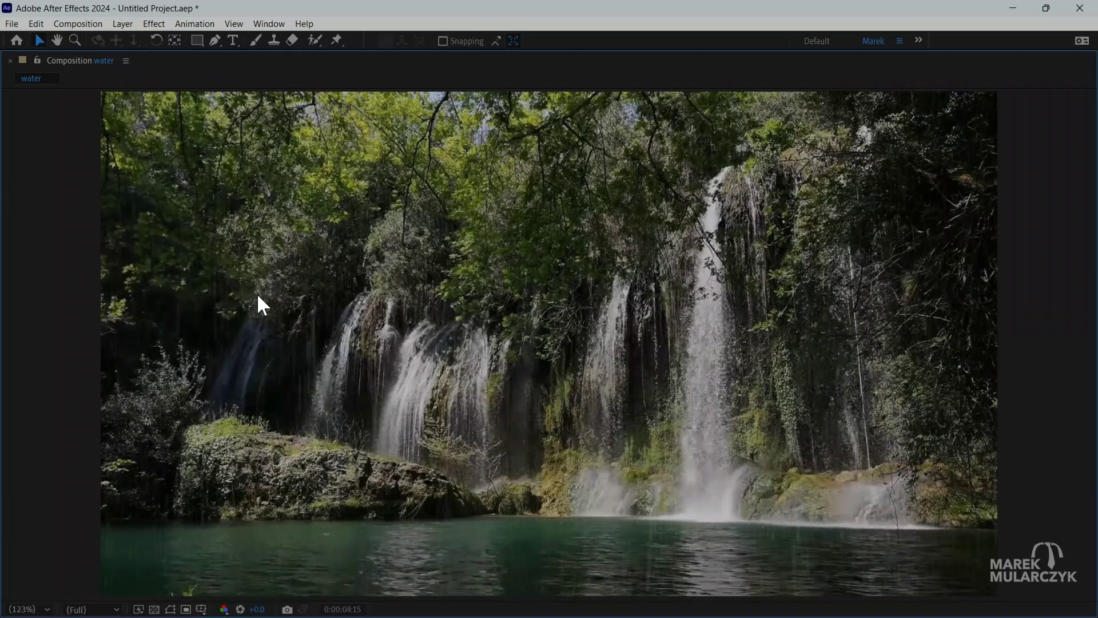
pyautogui.press('`')
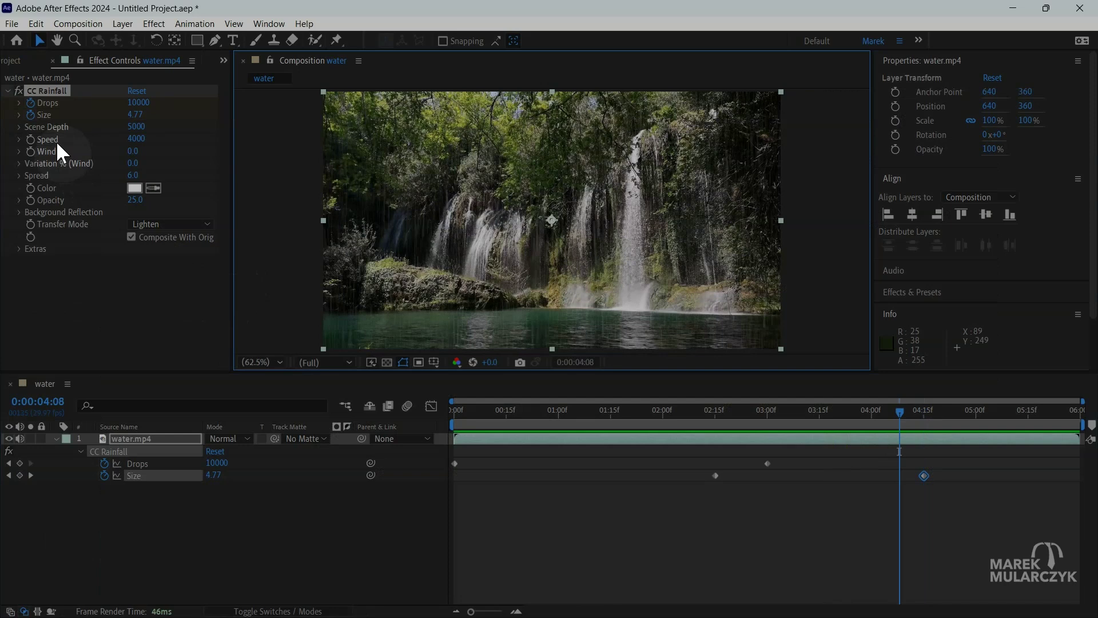
# Lower CC Rainfall Speed to 1000 and preview the slower rain in the maximized viewer
pyautogui.click(137, 139)
pyautogui.write('1')
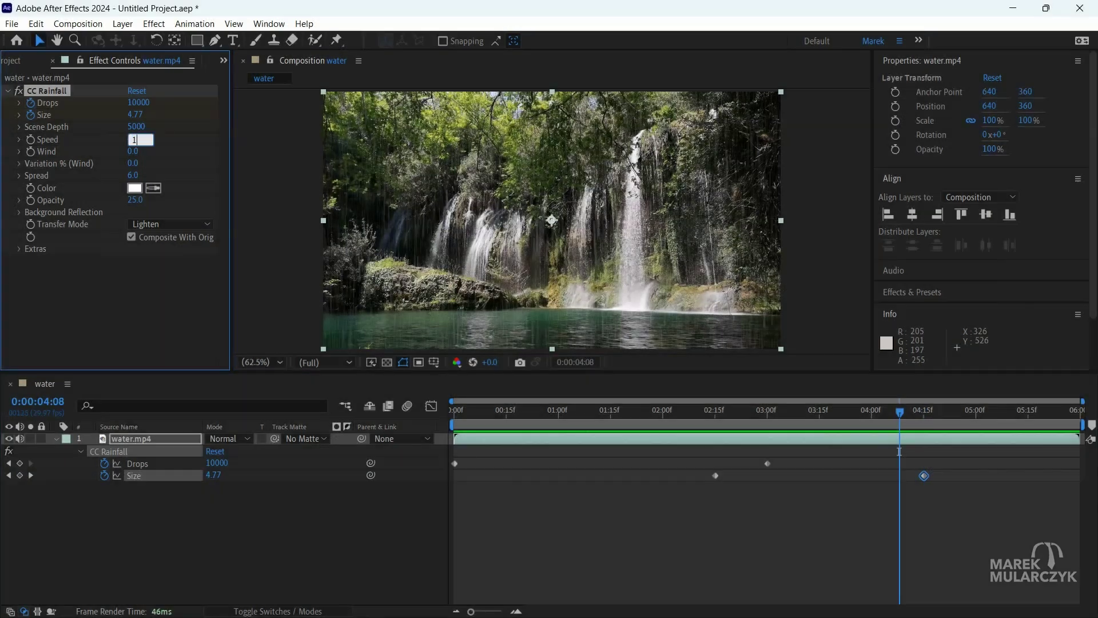
pyautogui.write('000')
pyautogui.click(439, 278)
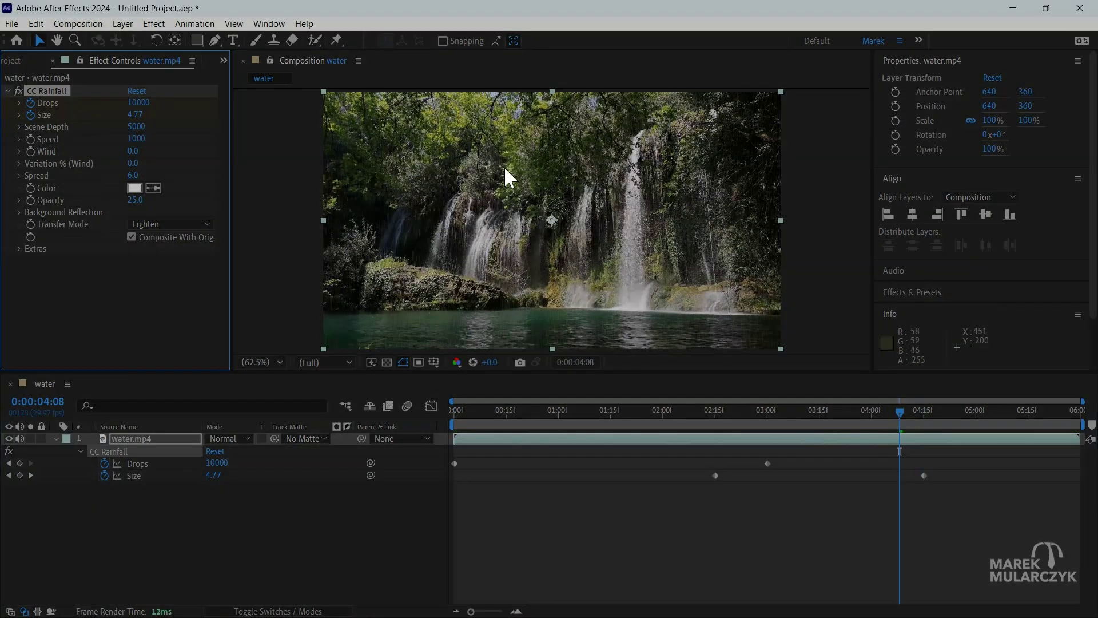
pyautogui.press('`')
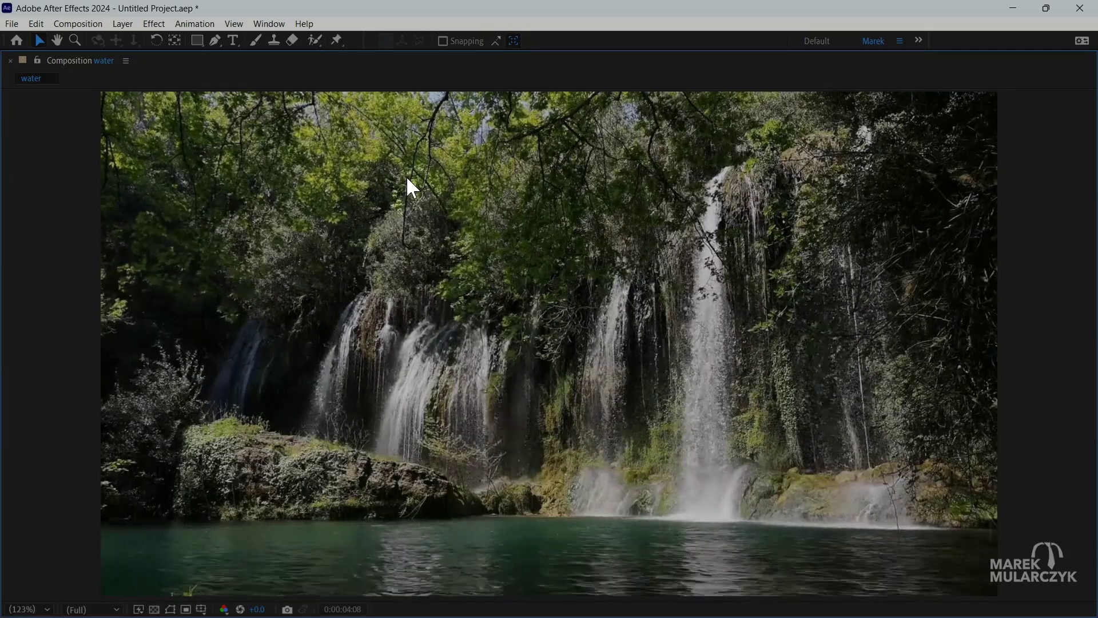
pyautogui.click(406, 177)
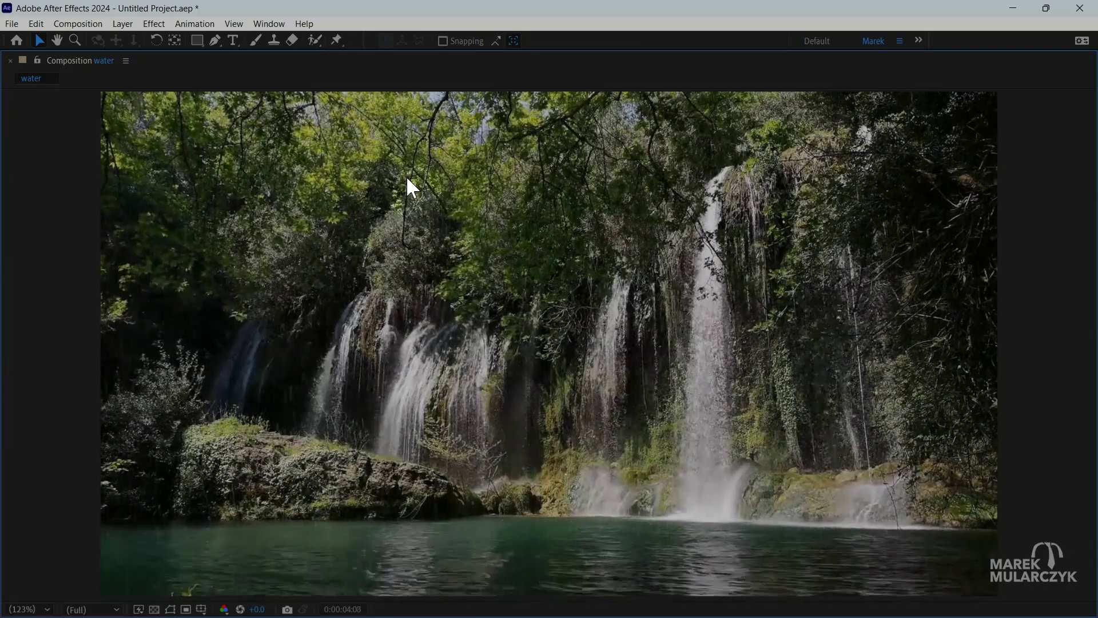
# Raise CC Rainfall Speed to 8000 and view the faster rain in the maximized viewer
pyautogui.press('`')
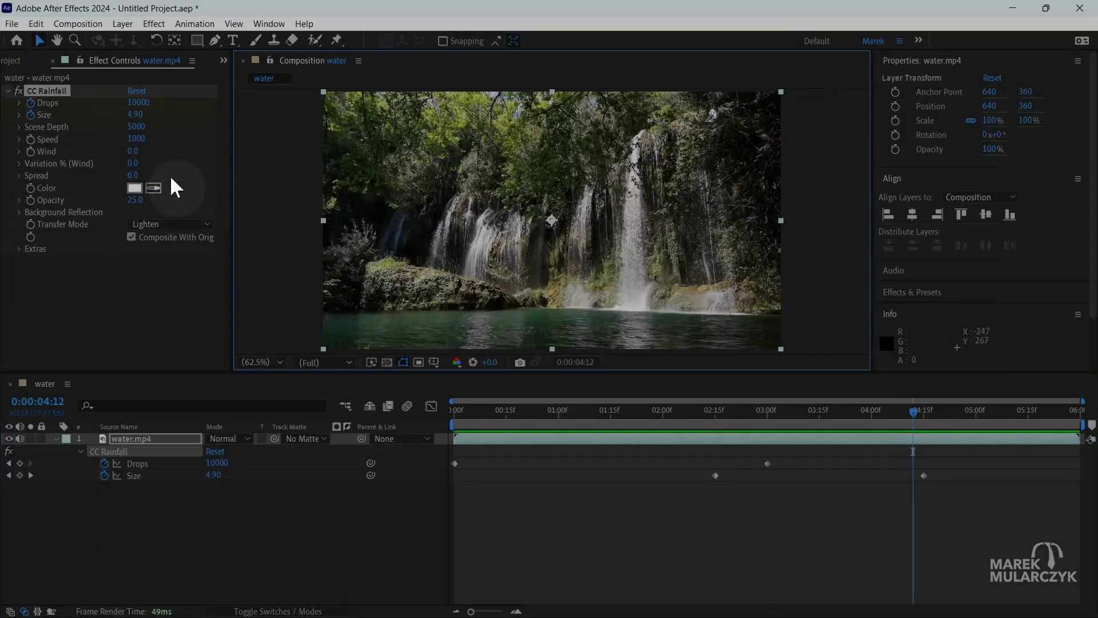
pyautogui.click(136, 139)
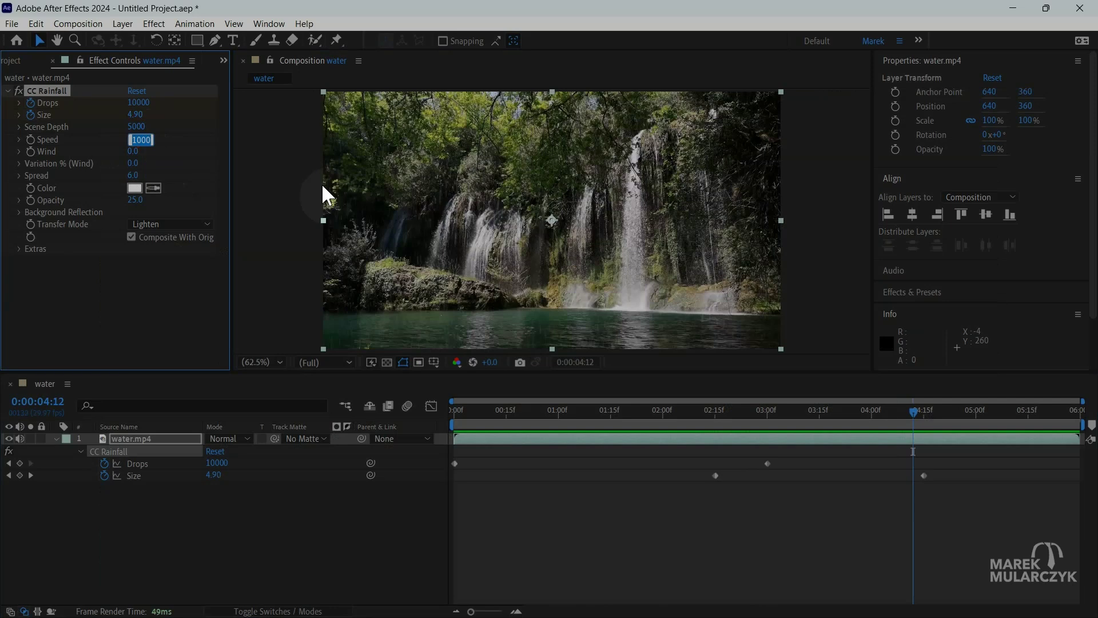
pyautogui.write('8000')
pyautogui.press('Return')
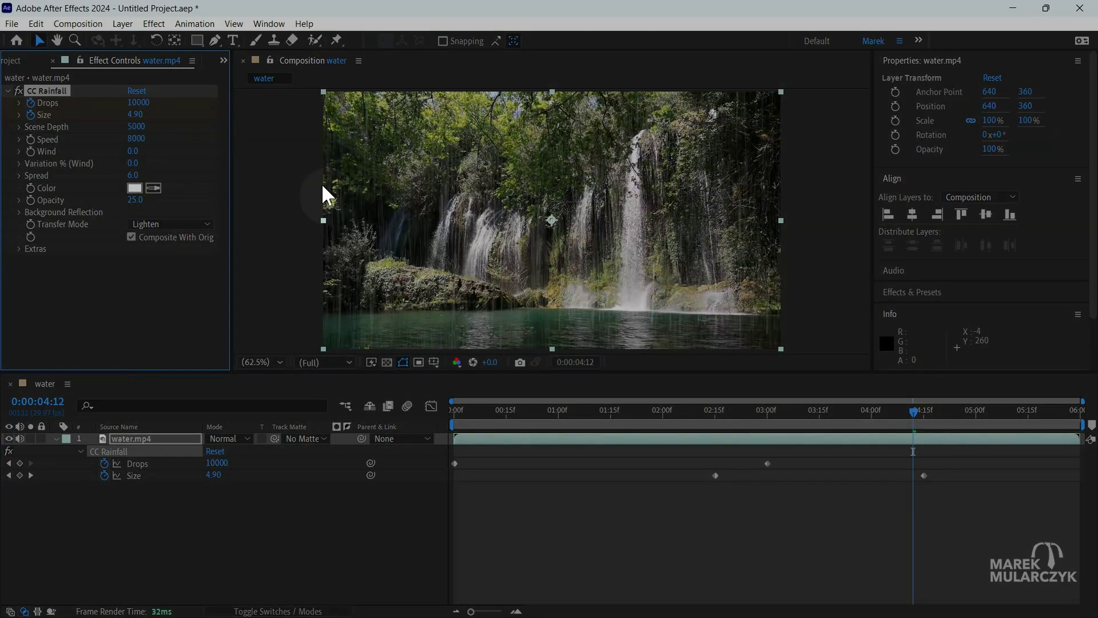
pyautogui.press('`')
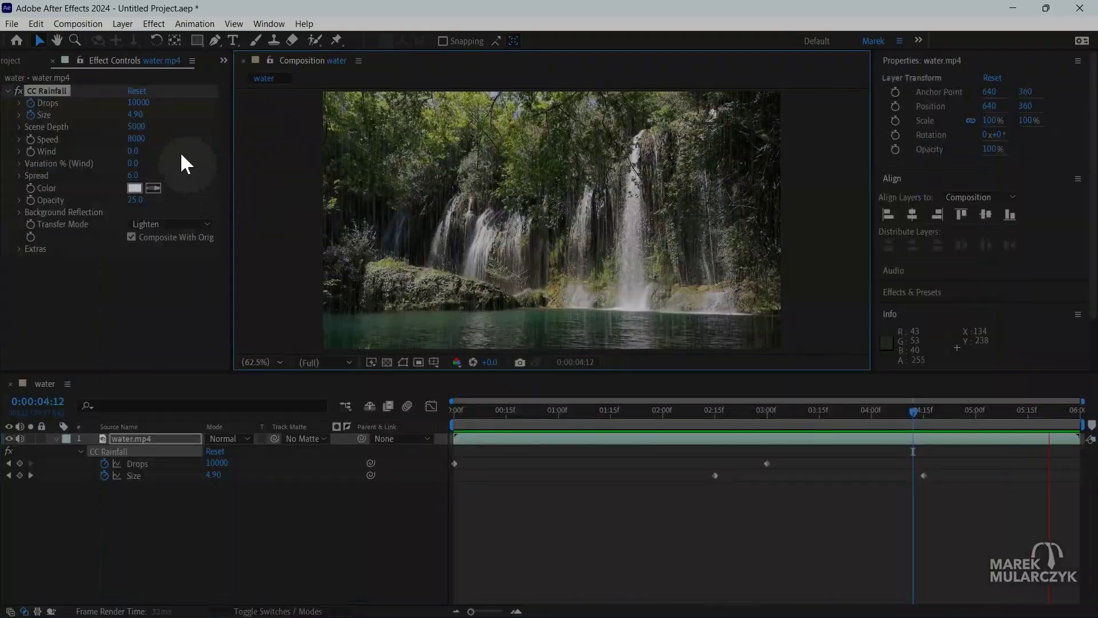
# Reset CC Rainfall Speed to 4000
pyautogui.click(137, 139)
pyautogui.write('4000')
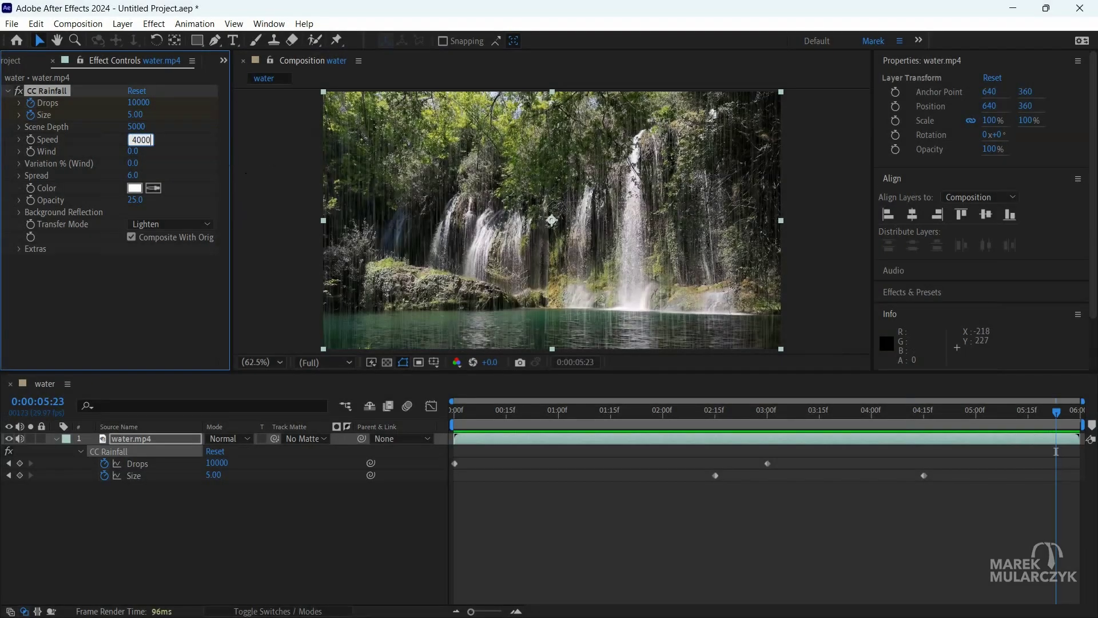
pyautogui.press('Return')
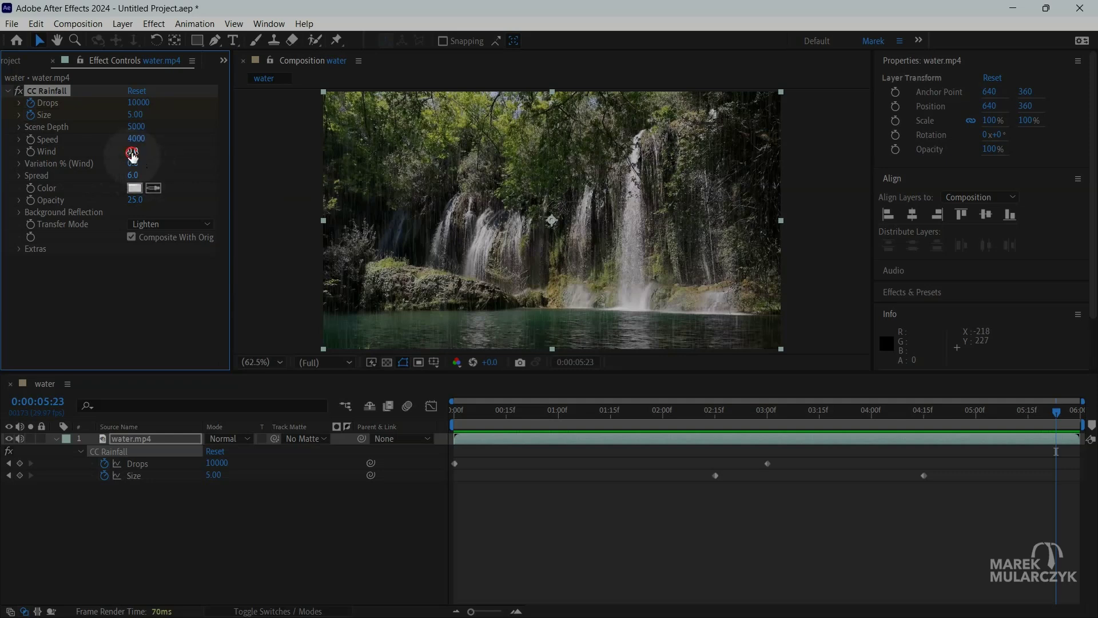
# Scrub Wind to 90.0, then to a negative value, previewing the slanted rain each time
pyautogui.moveTo(133, 152); pyautogui.dragTo(359, 143)
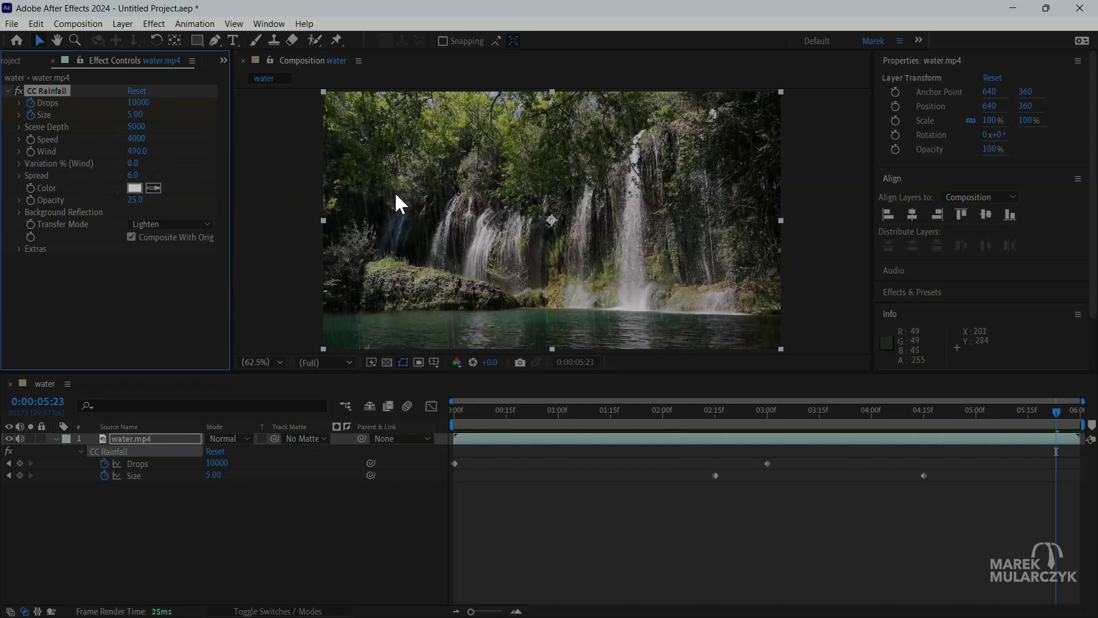
pyautogui.press('`')
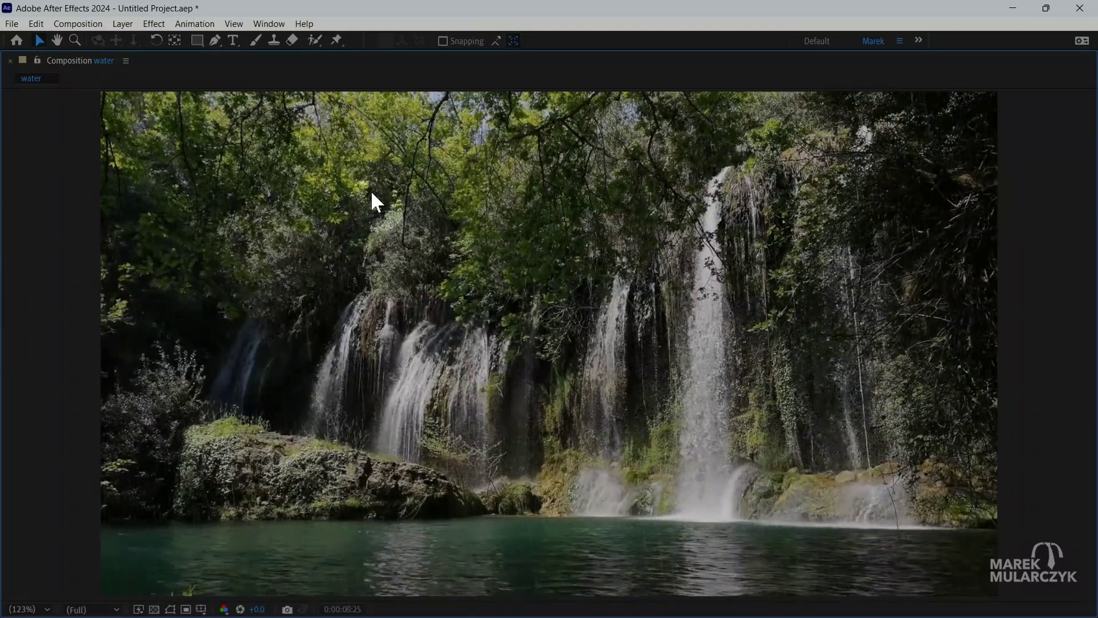
pyautogui.press('`')
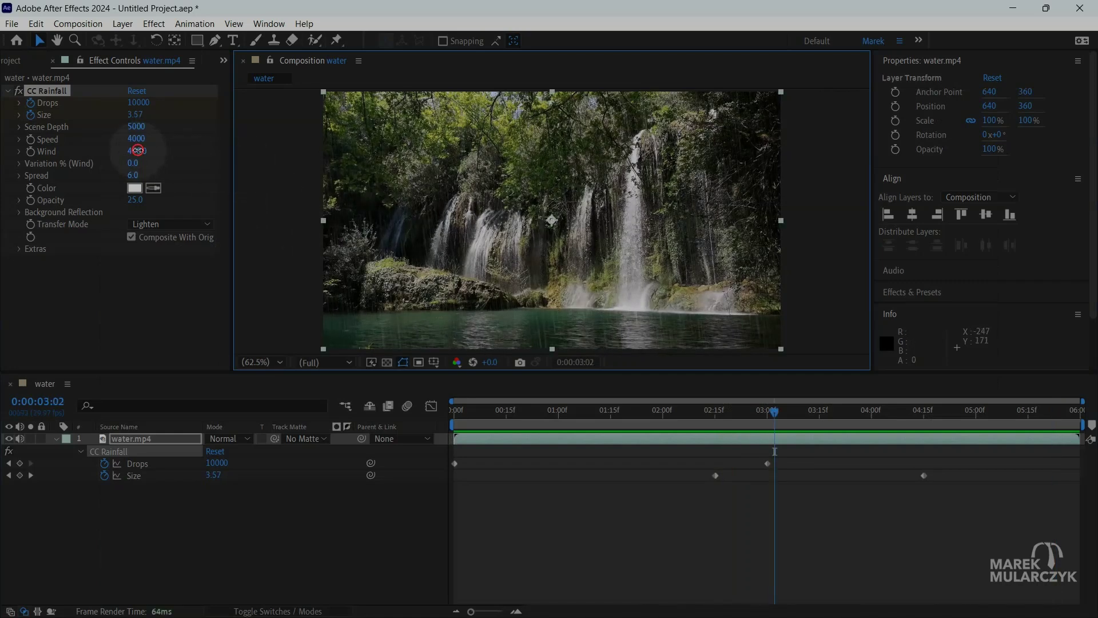
pyautogui.moveTo(137, 150); pyautogui.dragTo(123, 152)
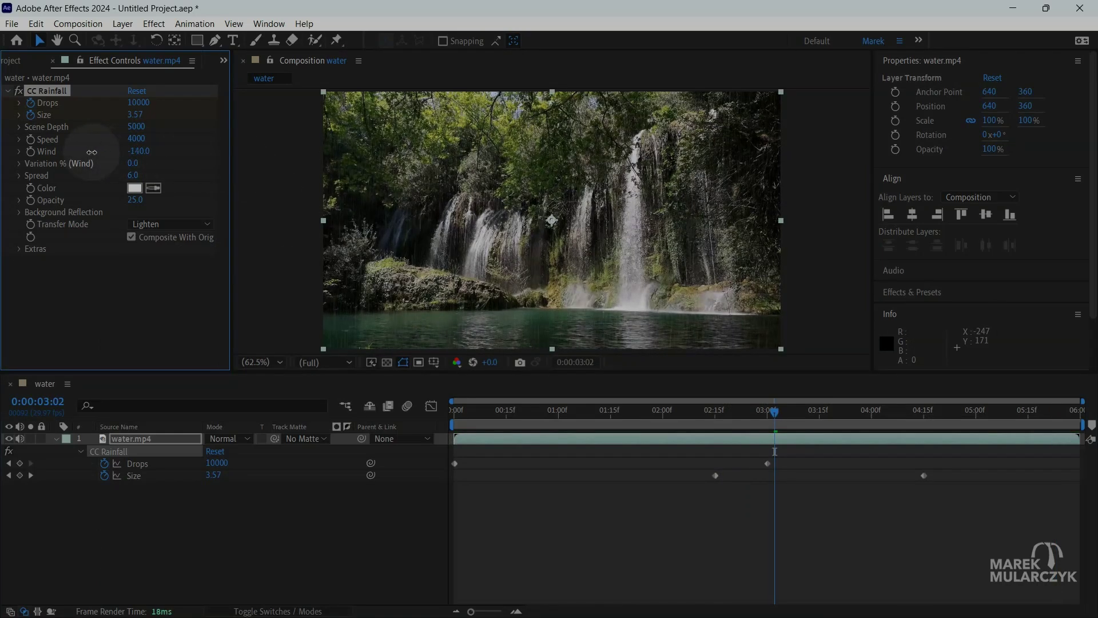
pyautogui.press('`')
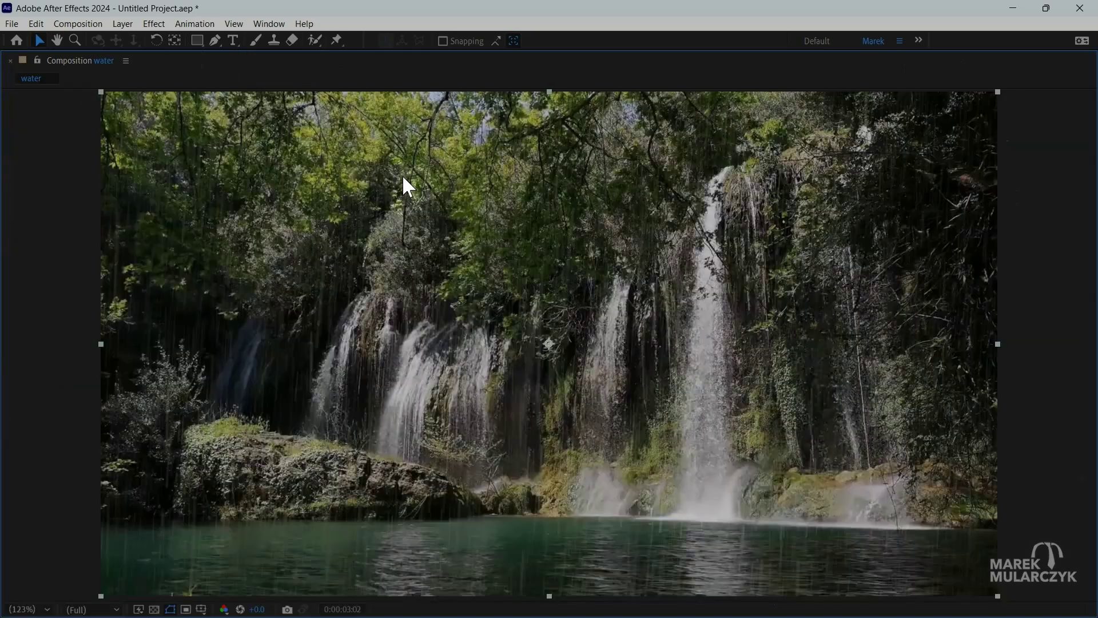
pyautogui.press('space')
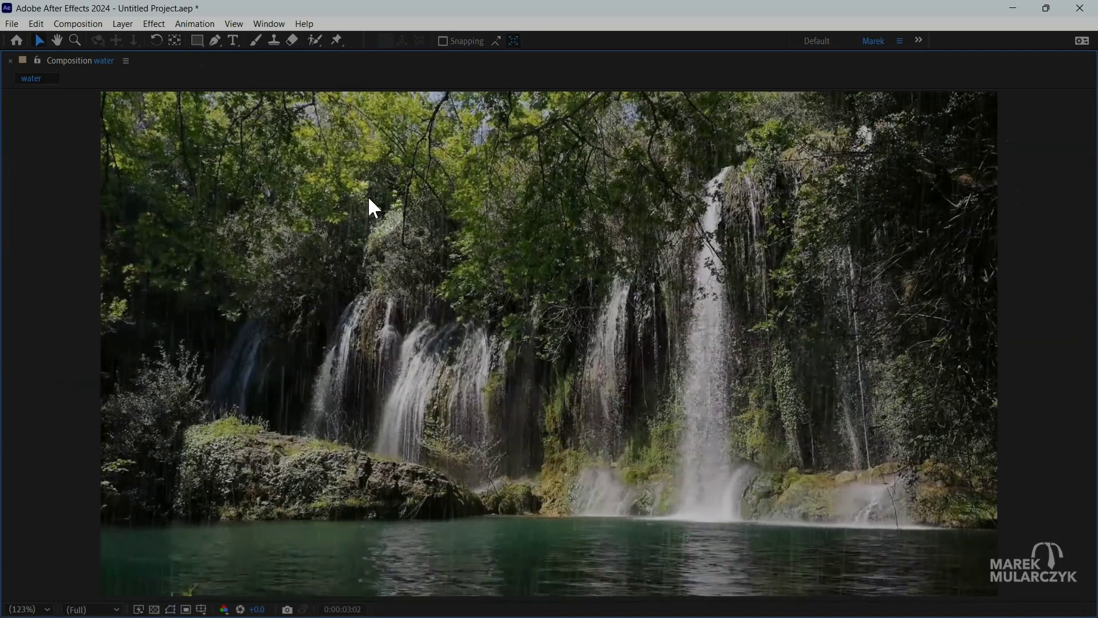
# Set Wind back to 0.0 for straight rain and play it in the maximized viewer
pyautogui.press('`')
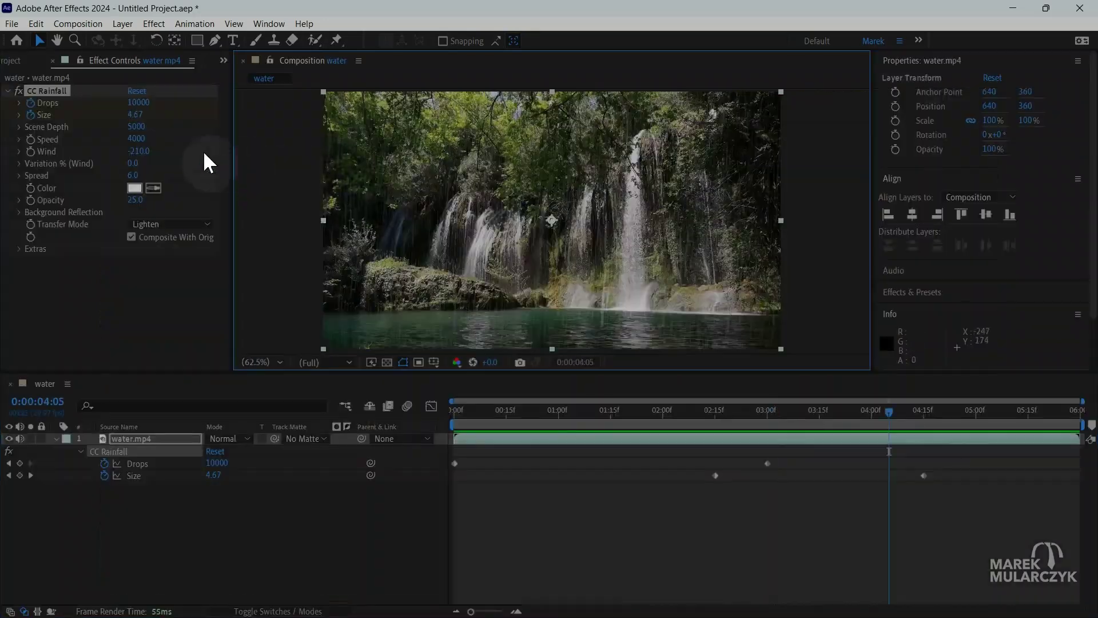
pyautogui.click(143, 151)
pyautogui.write('0')
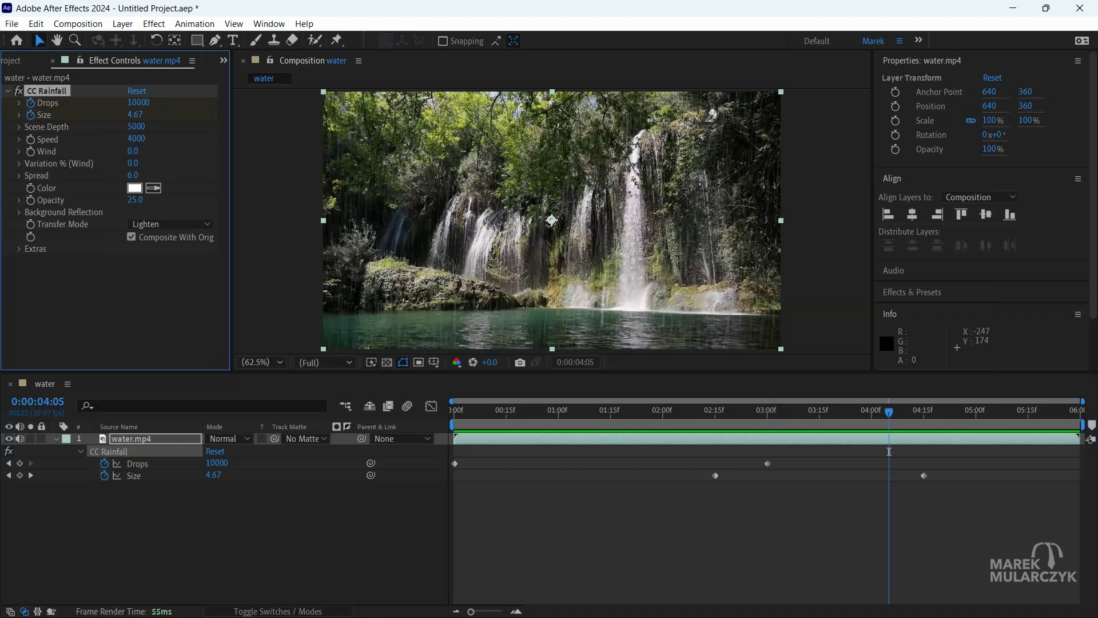
pyautogui.press('Return')
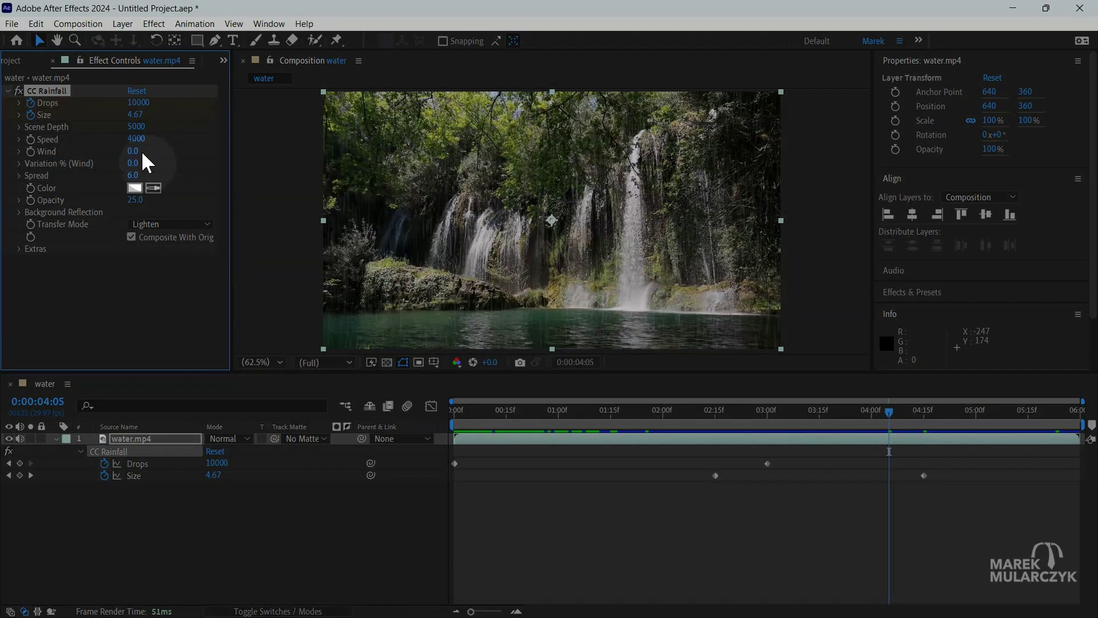
pyautogui.press('space')
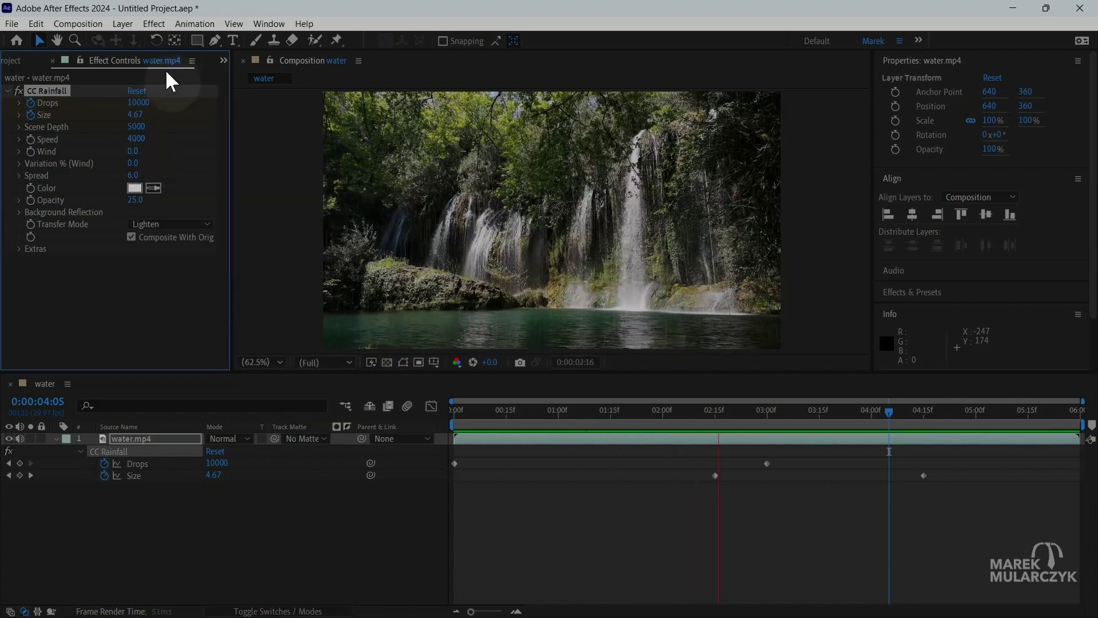
pyautogui.press('`')
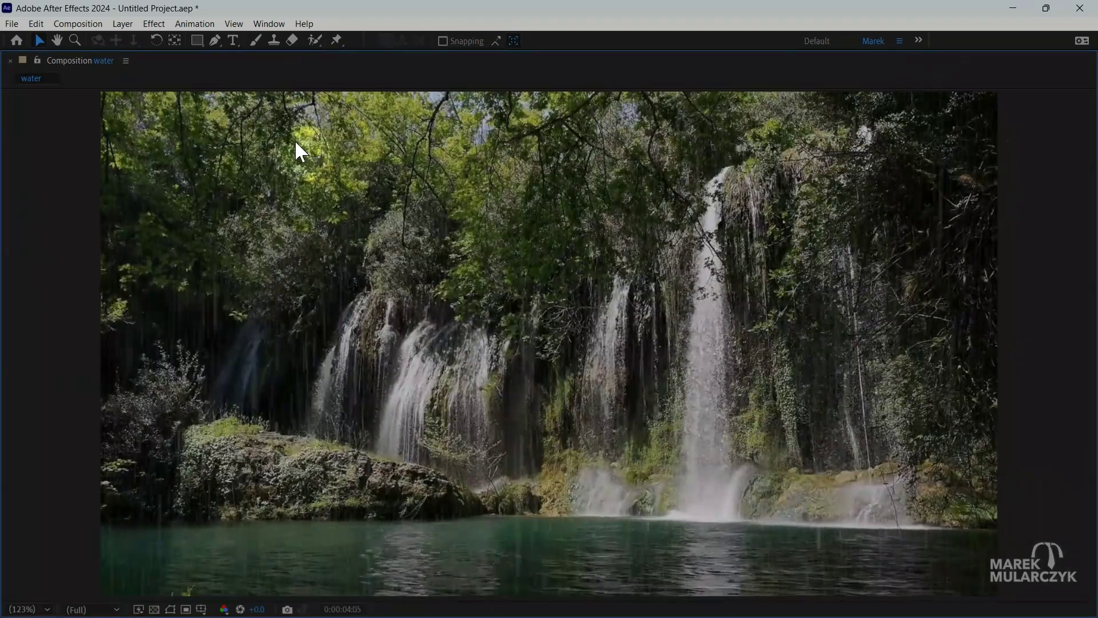